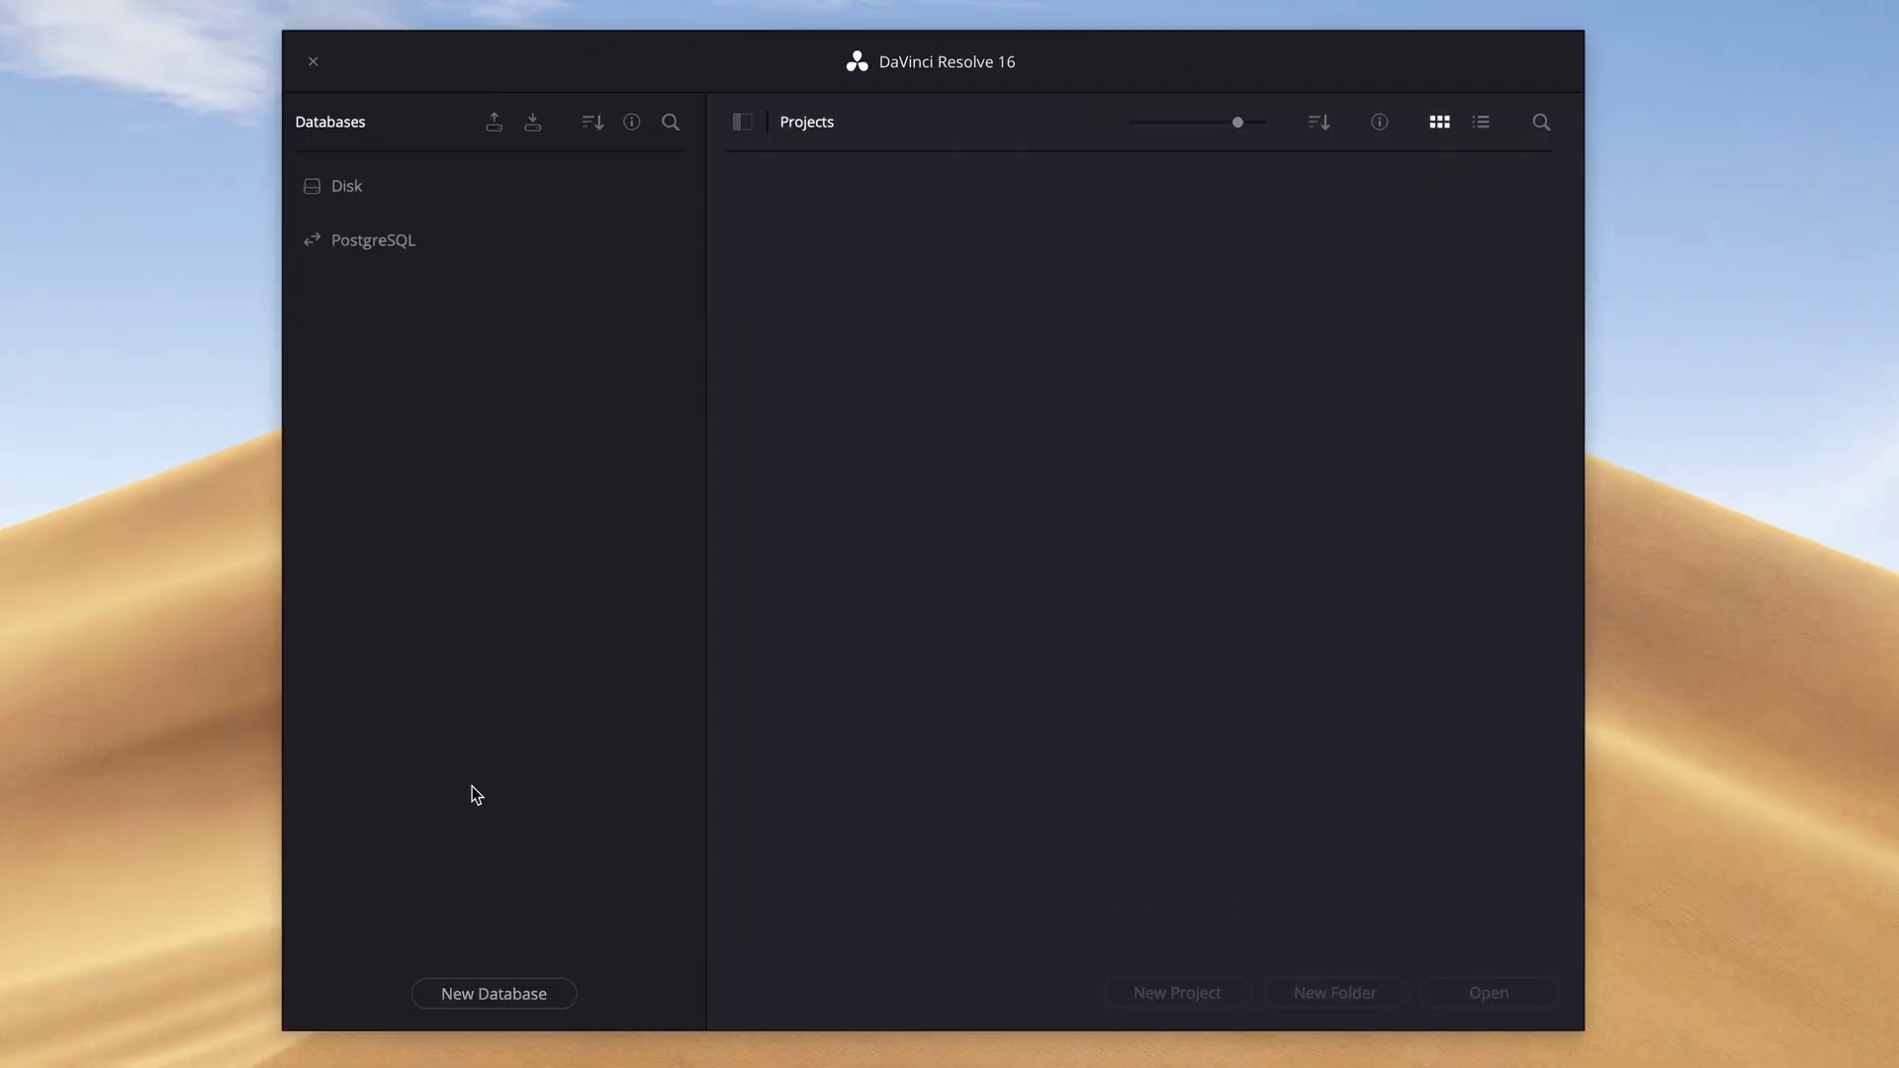
Start a new Disk database named cat_videos_db_8tbssd and choose its location
left_click(466, 997)
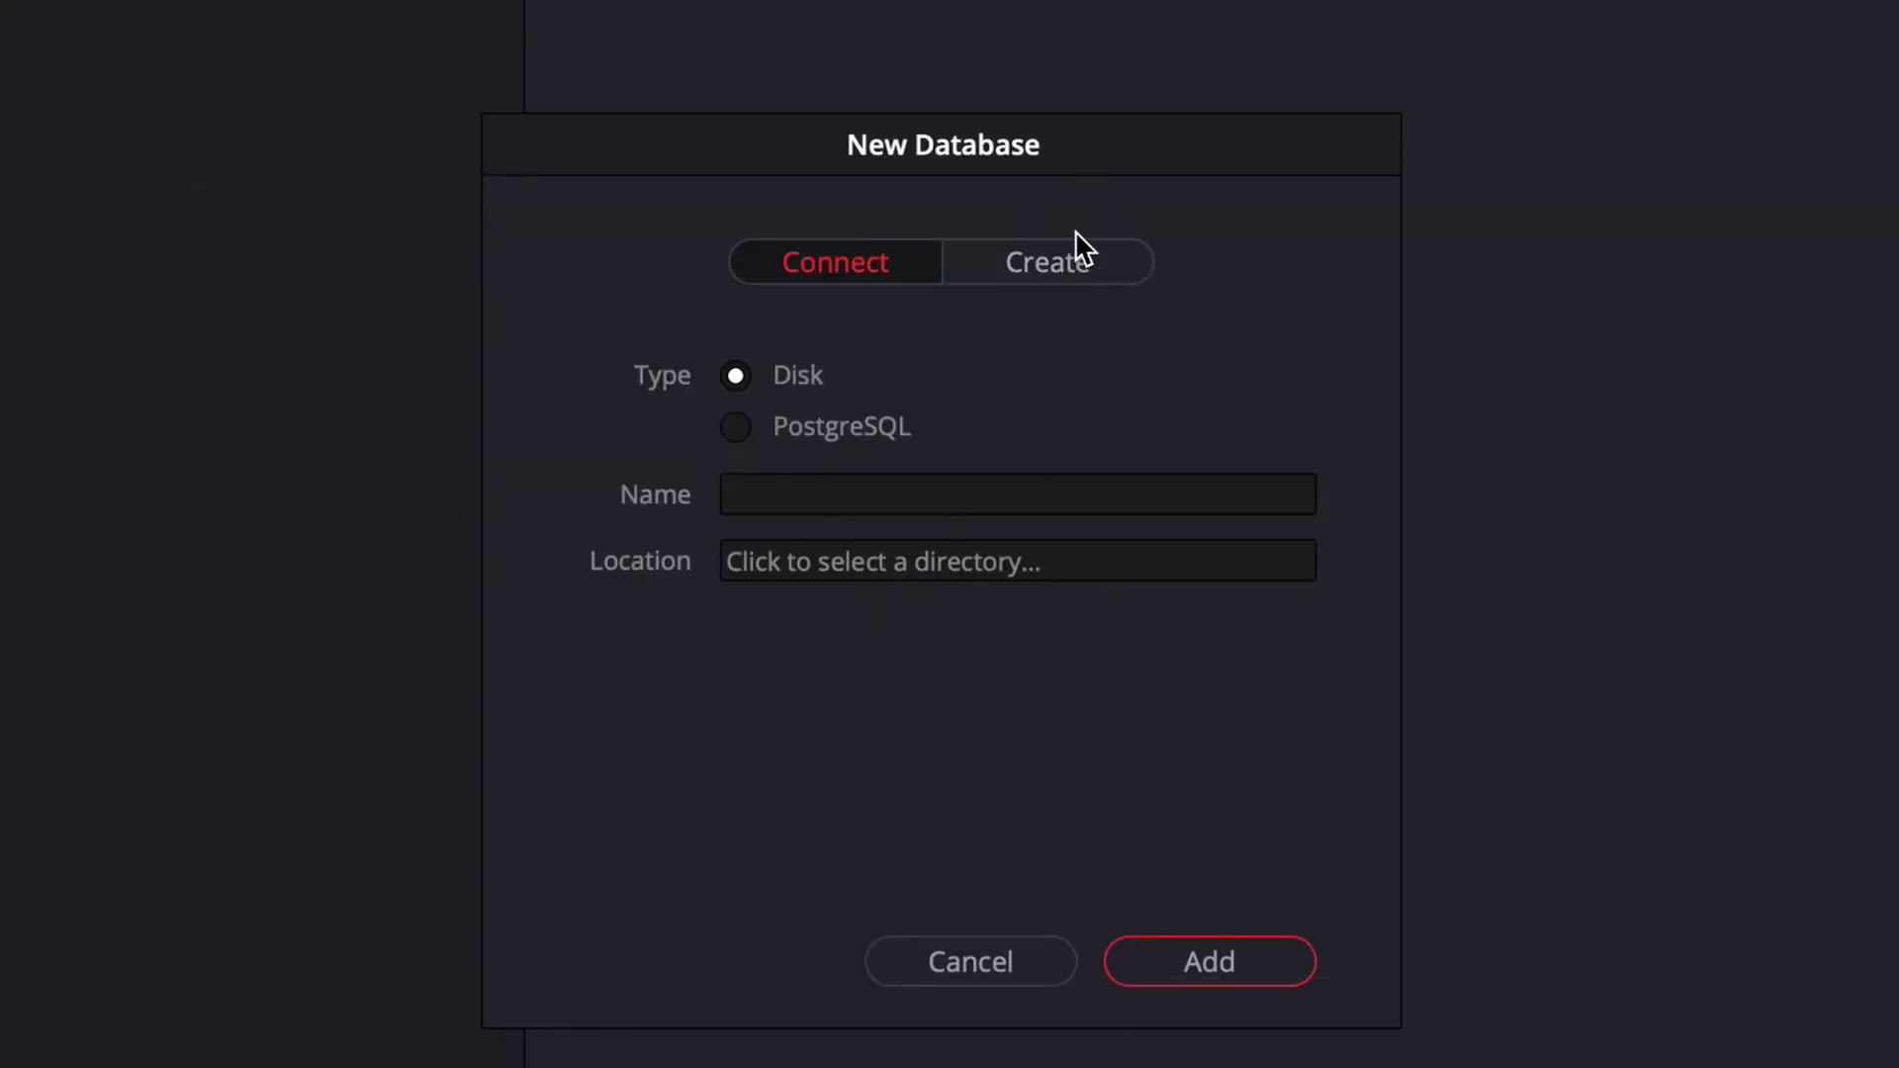
left_click(1076, 259)
left_click(830, 659)
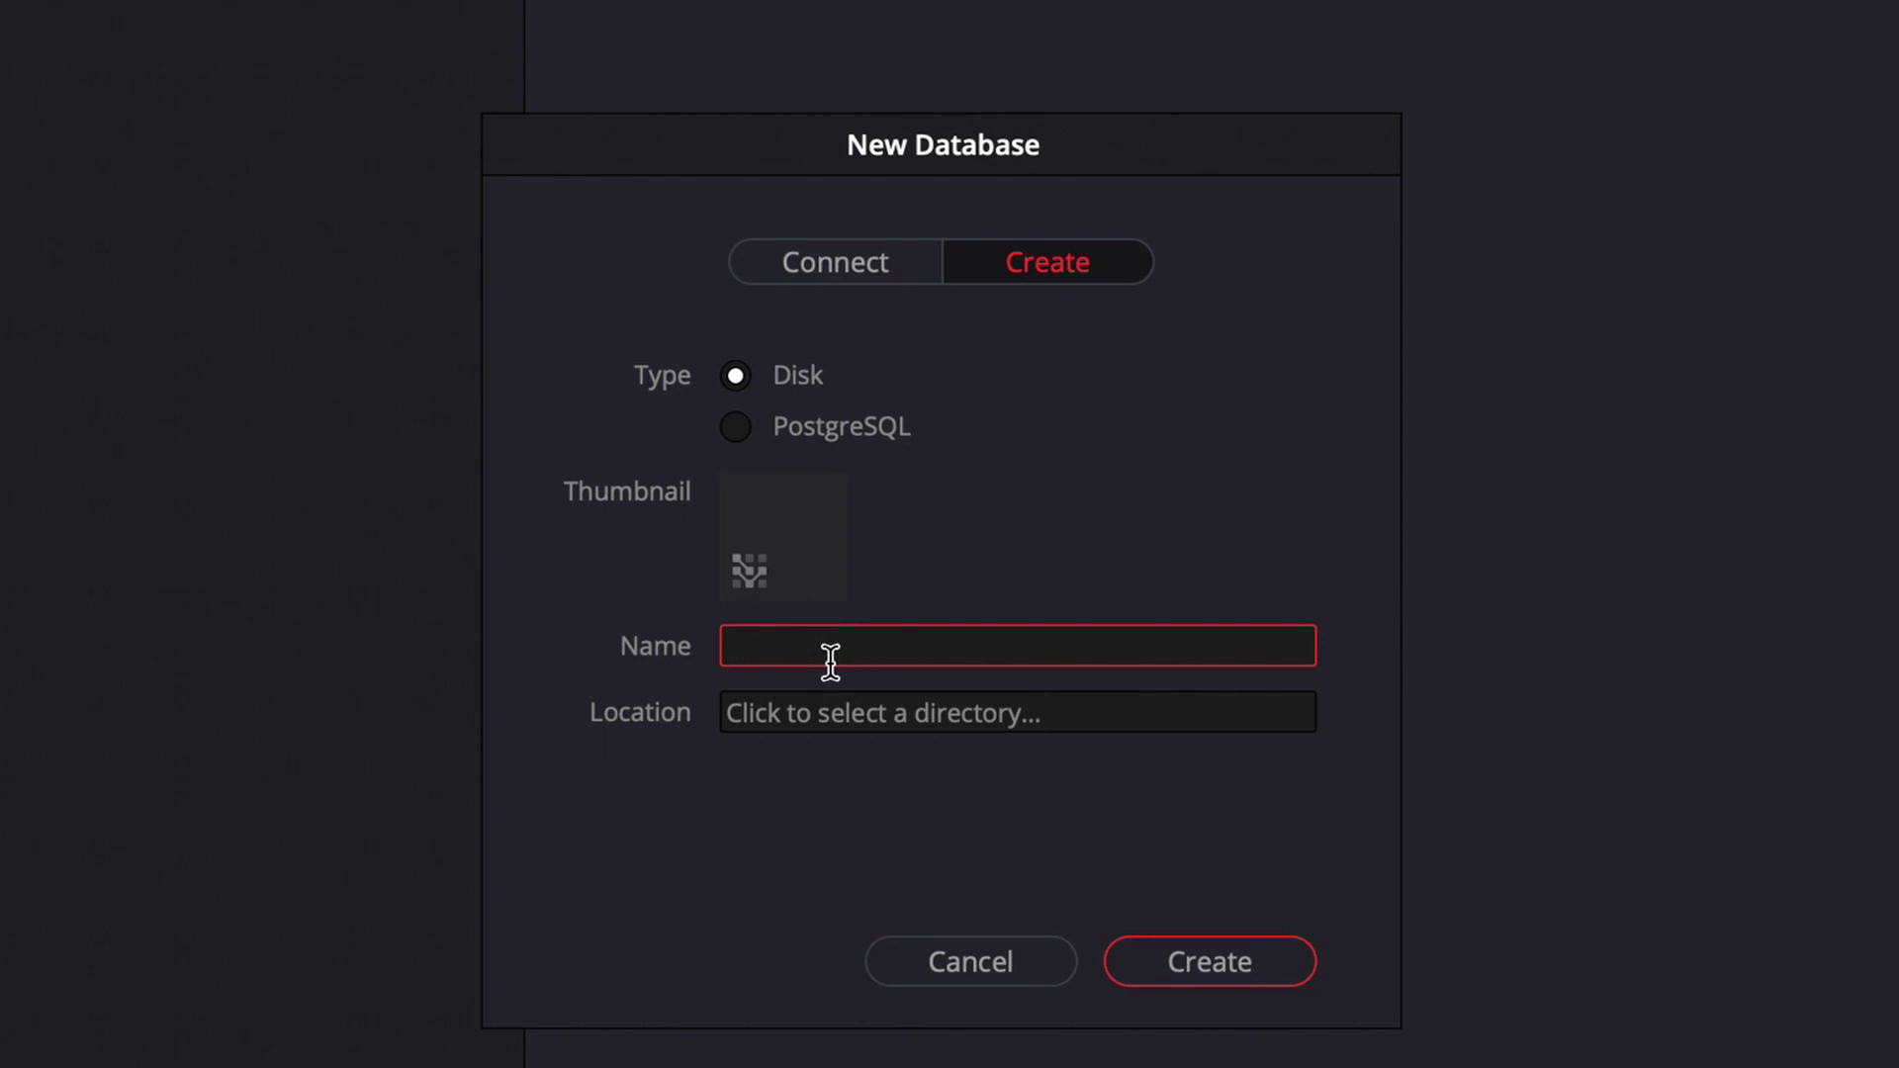
type("cat_vi")
key("BackSpace")
key("BackSpace")
type("_")
type("videos_db_")
type("8tbssd")
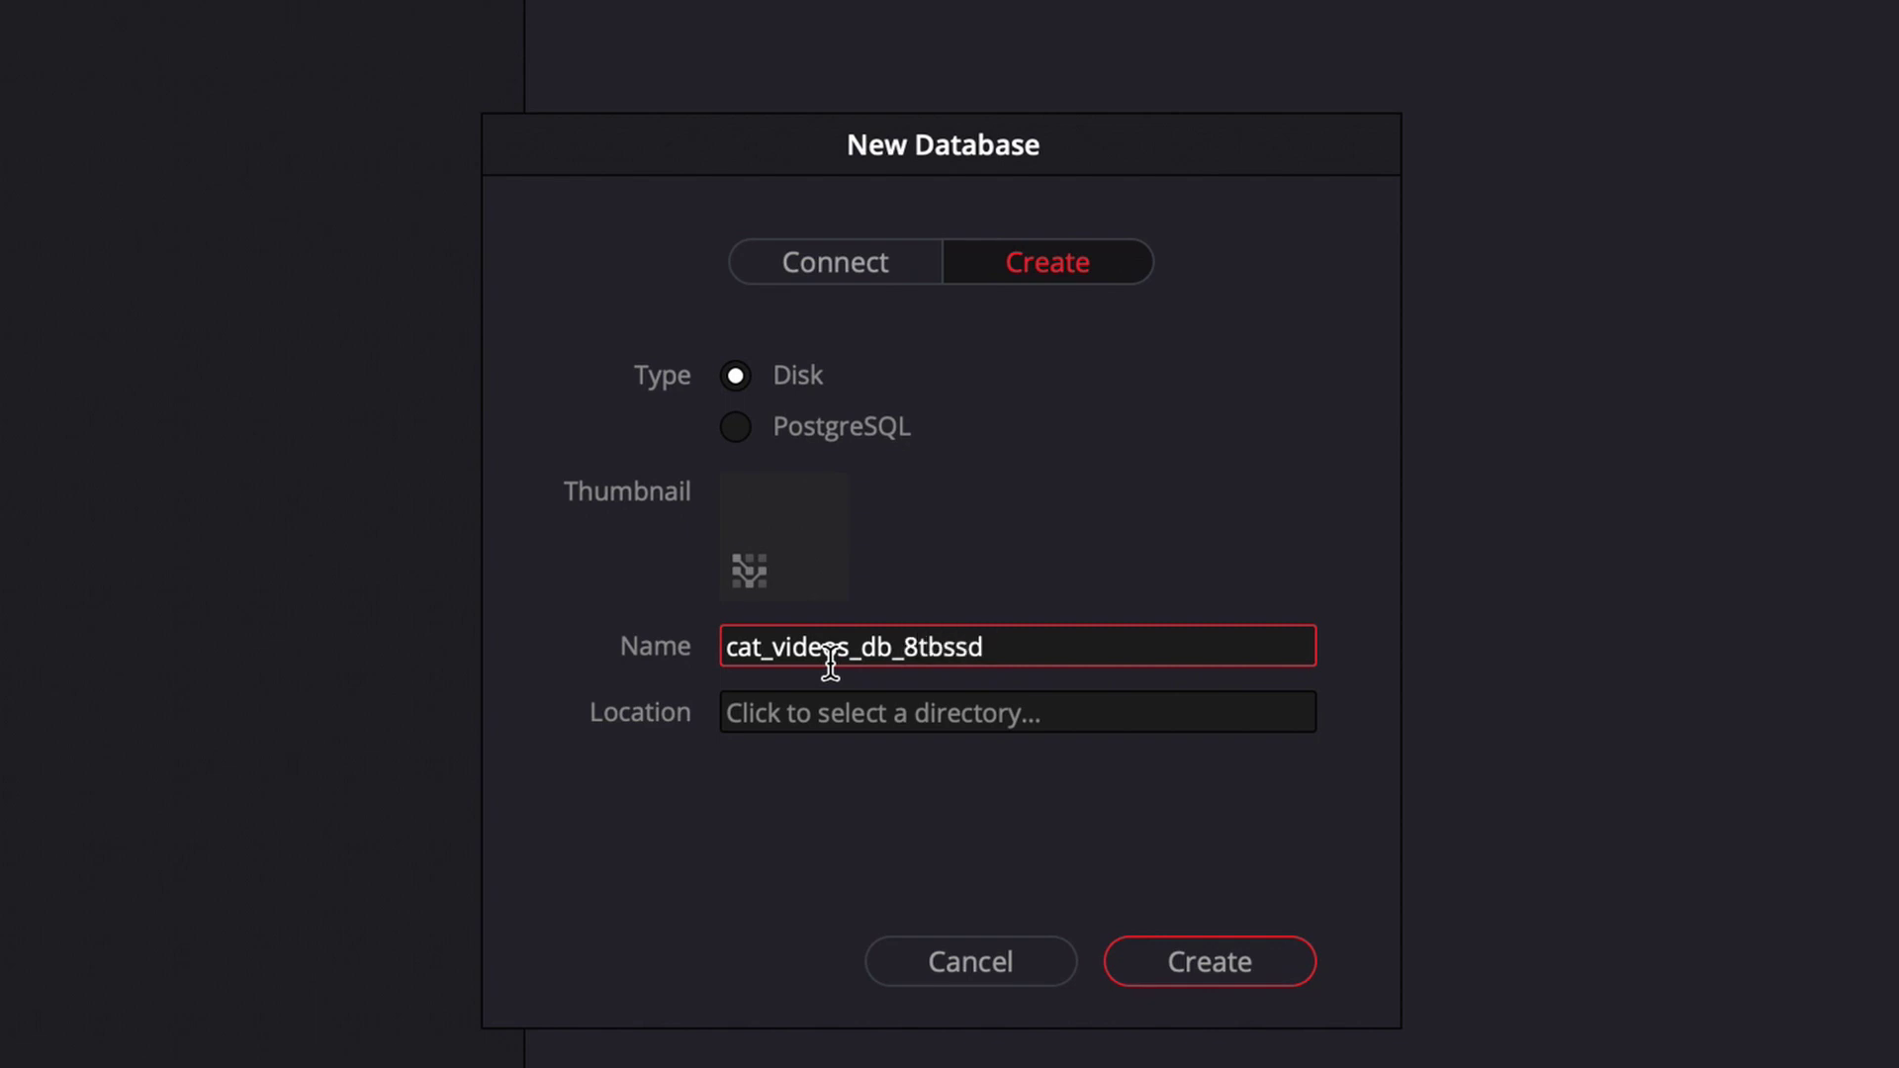
left_click(827, 712)
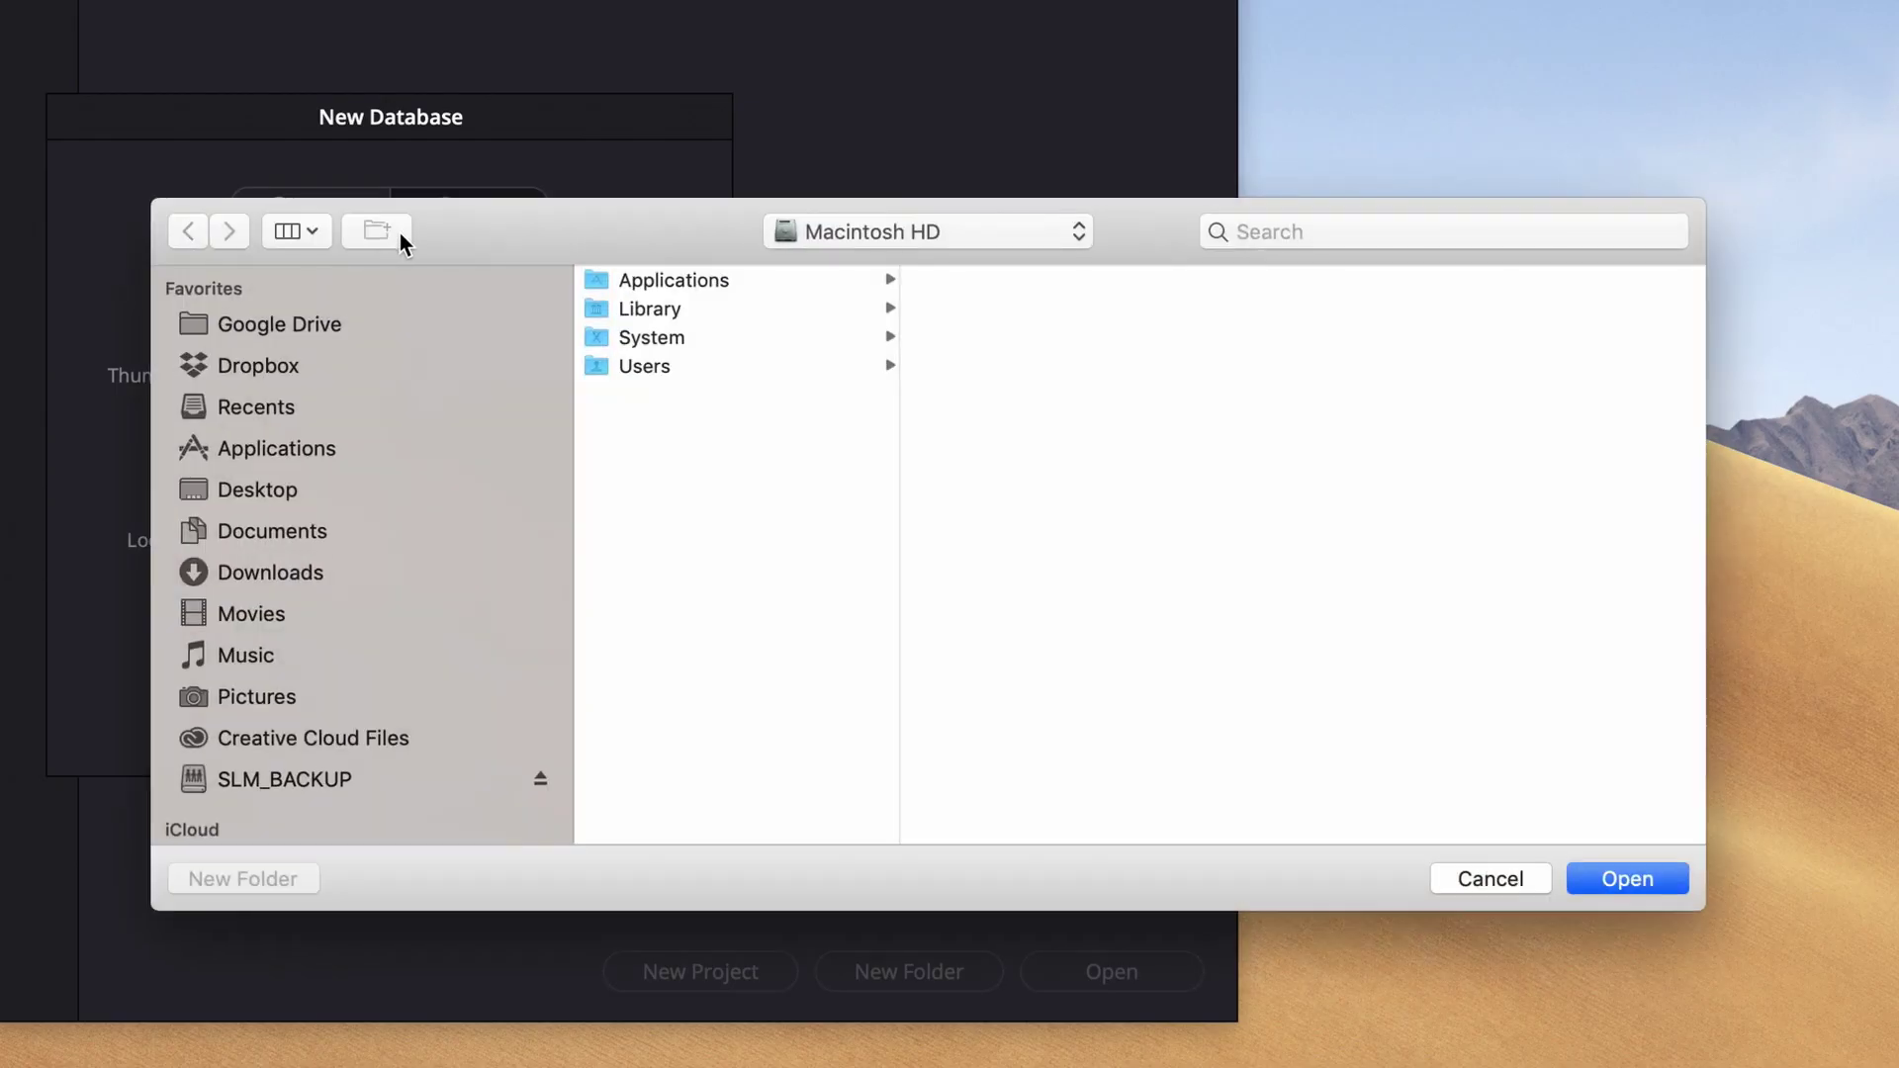
Create the database in a new cat_videos_db_8tbssd folder on the 8TB SSD_LIVE EDITS drive
scroll(223, 738, "down", 5)
scroll(224, 737, "down", 2)
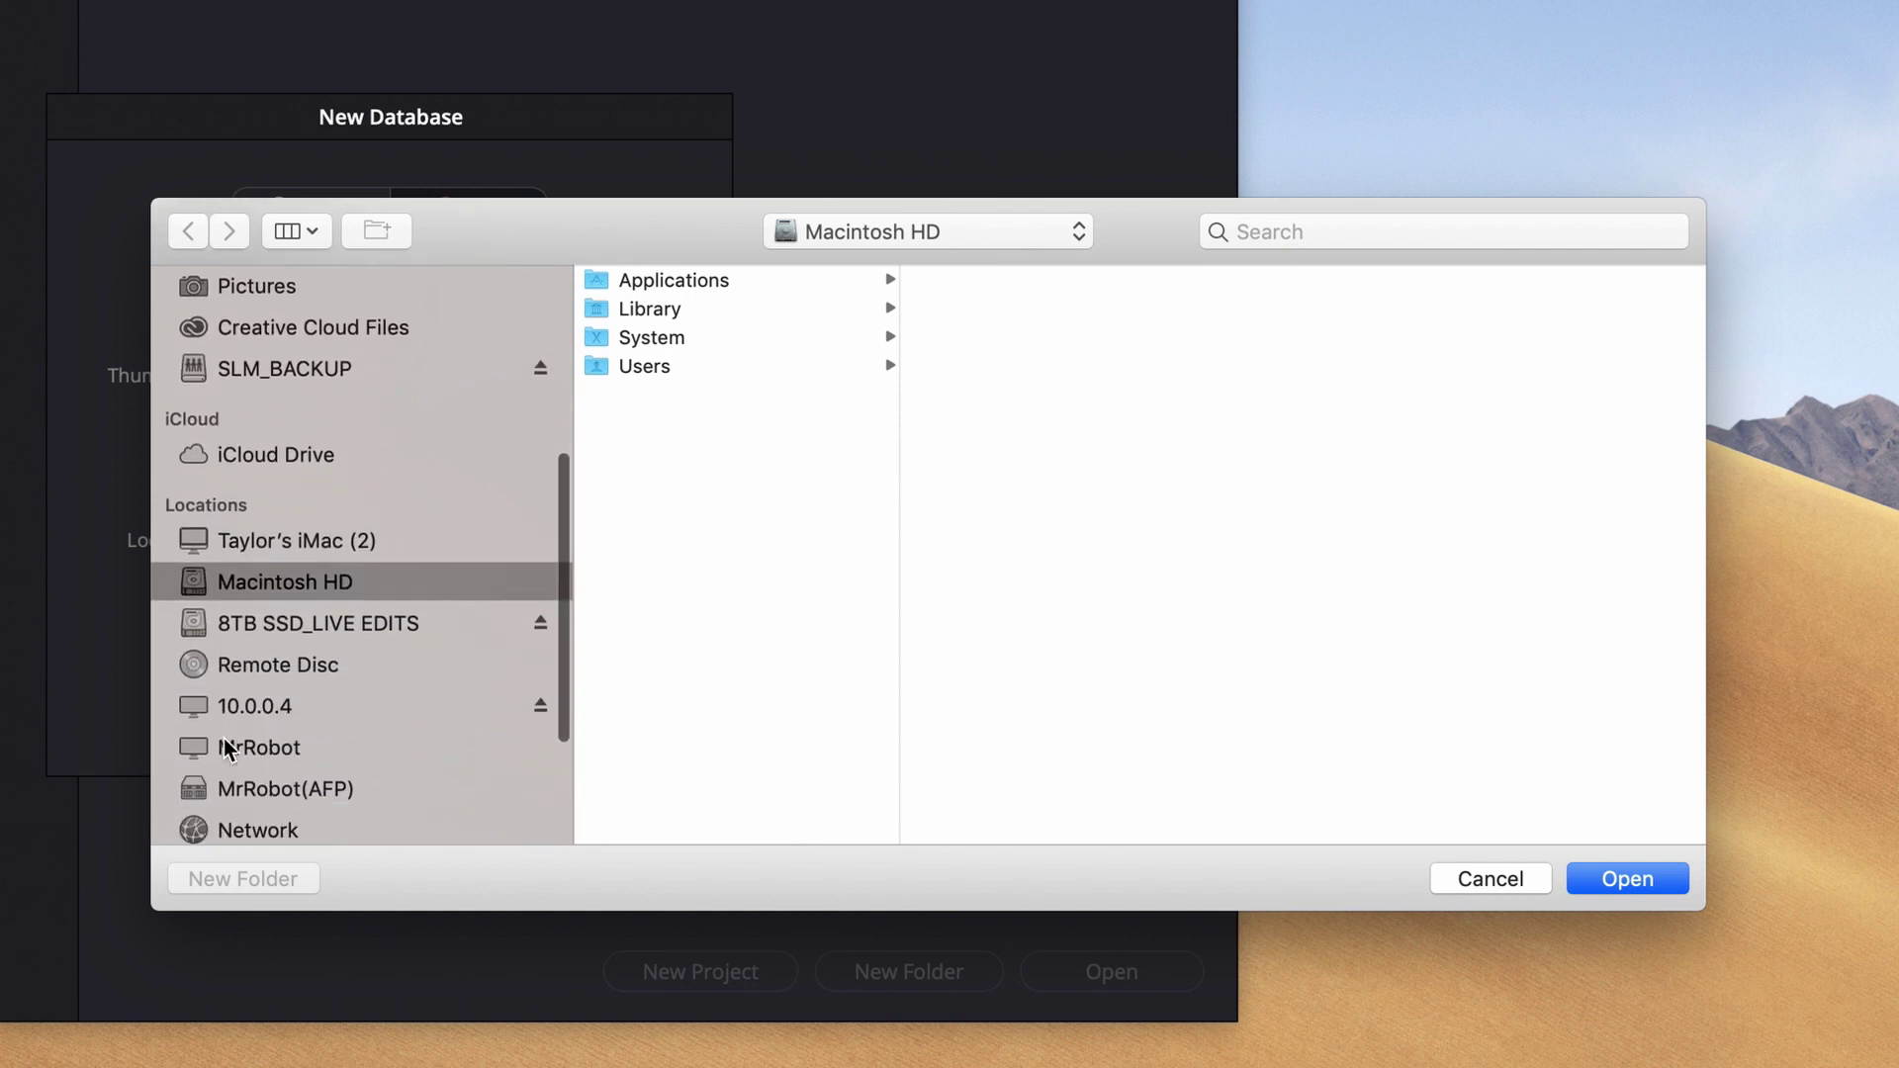
left_click(259, 617)
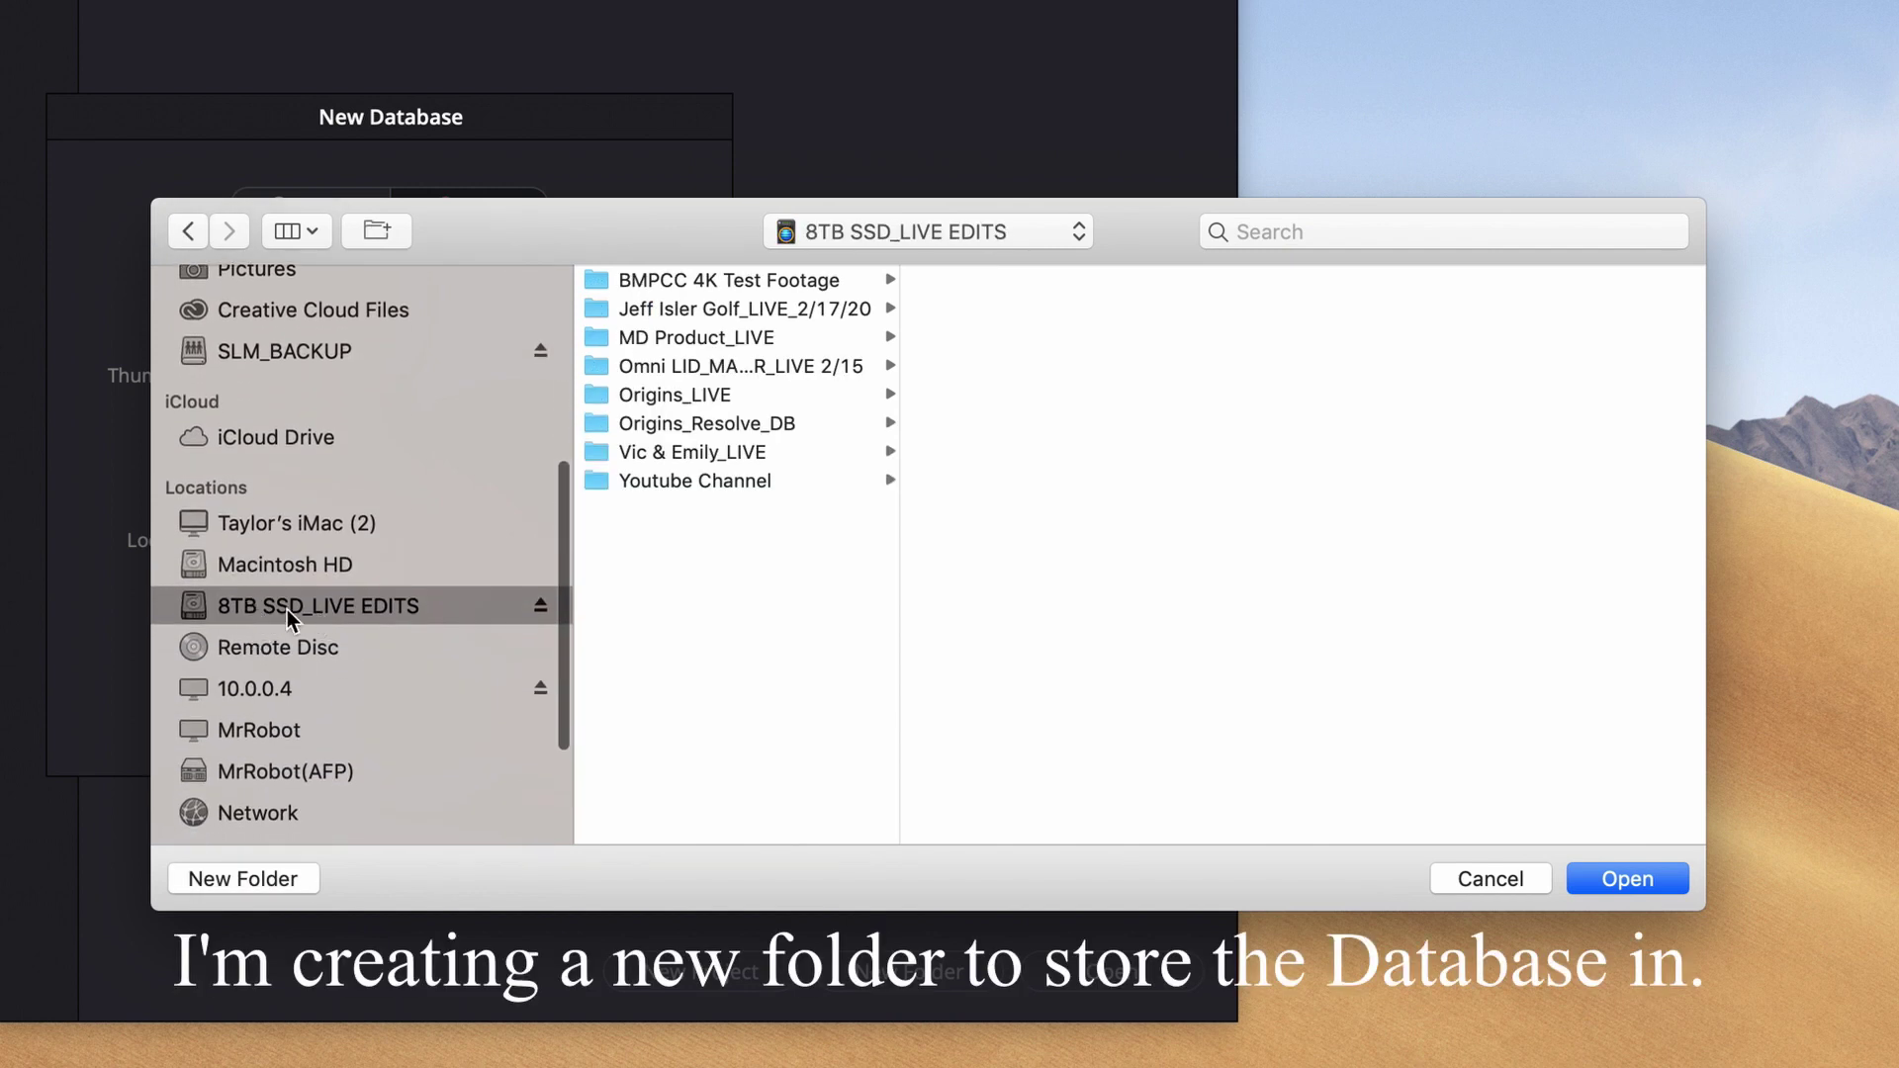
key("super+shift+n")
type("c")
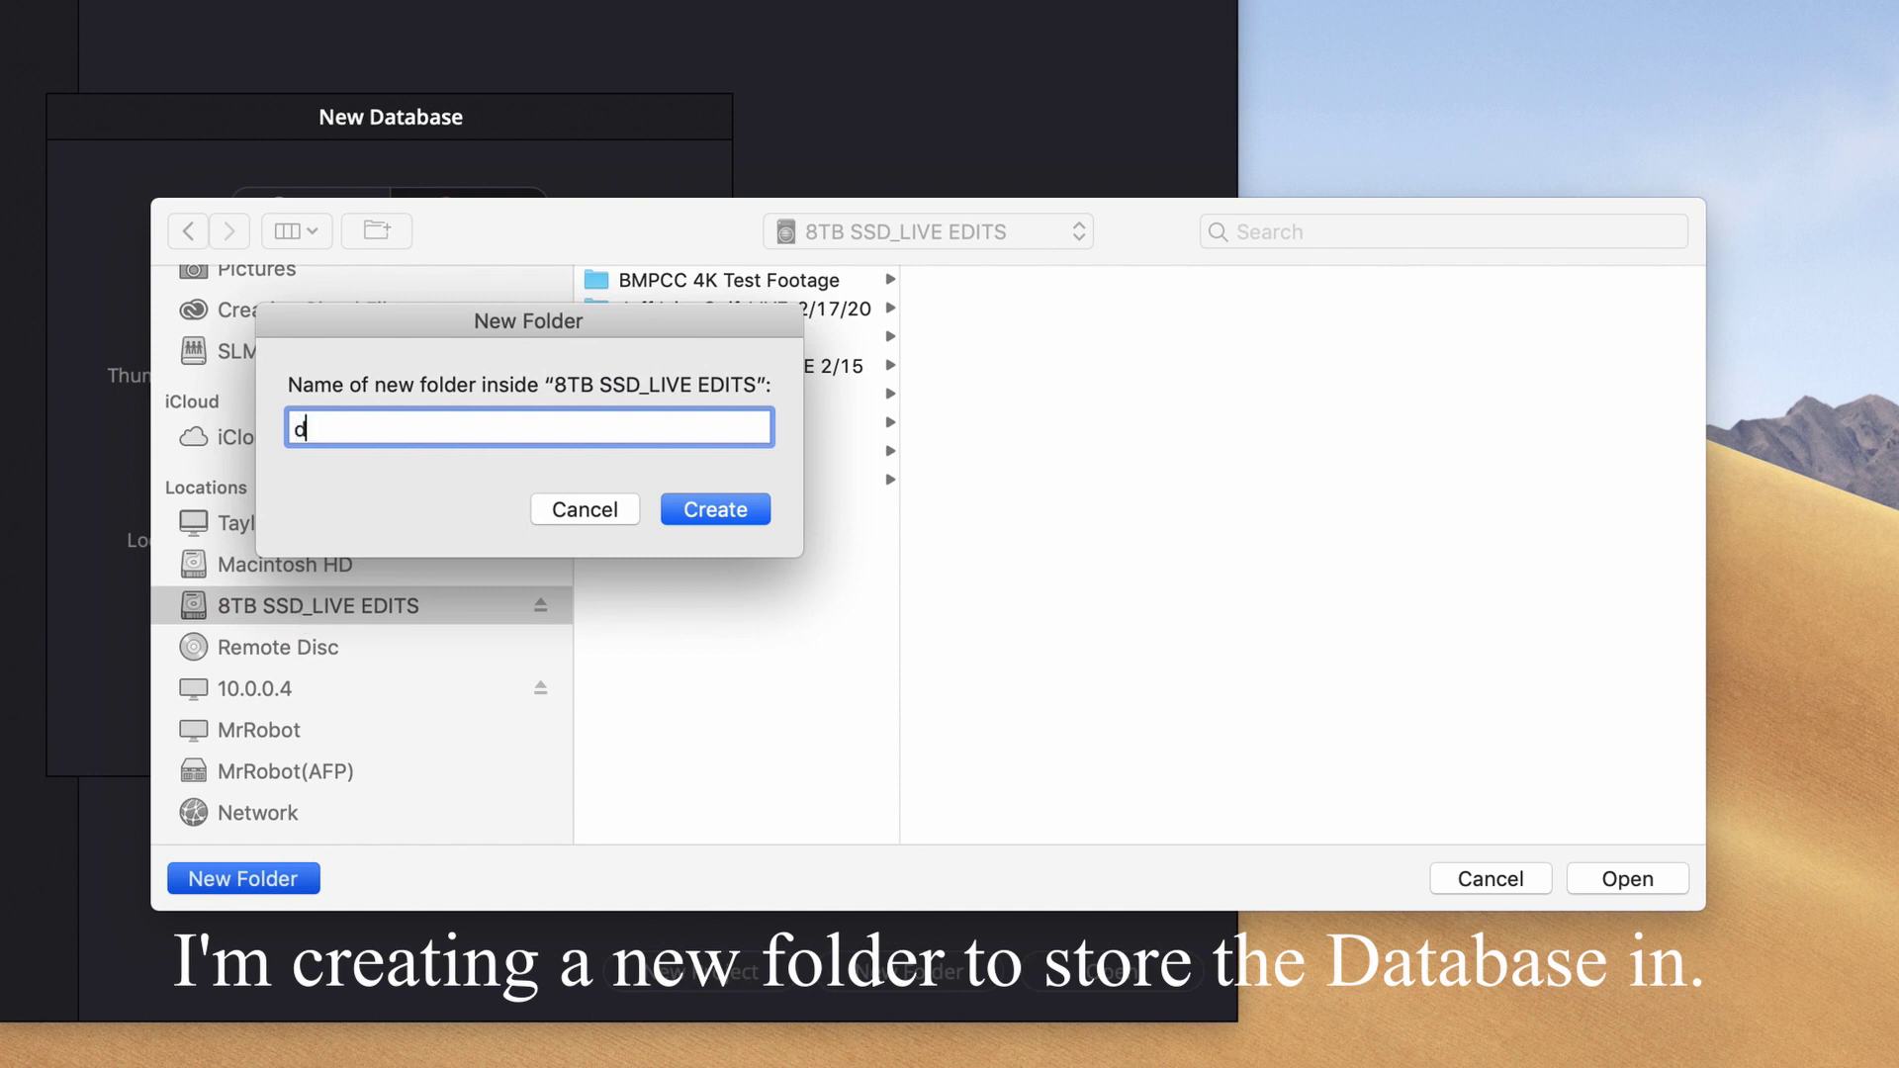
type("at_videos_")
type("db_8")
type("tb")
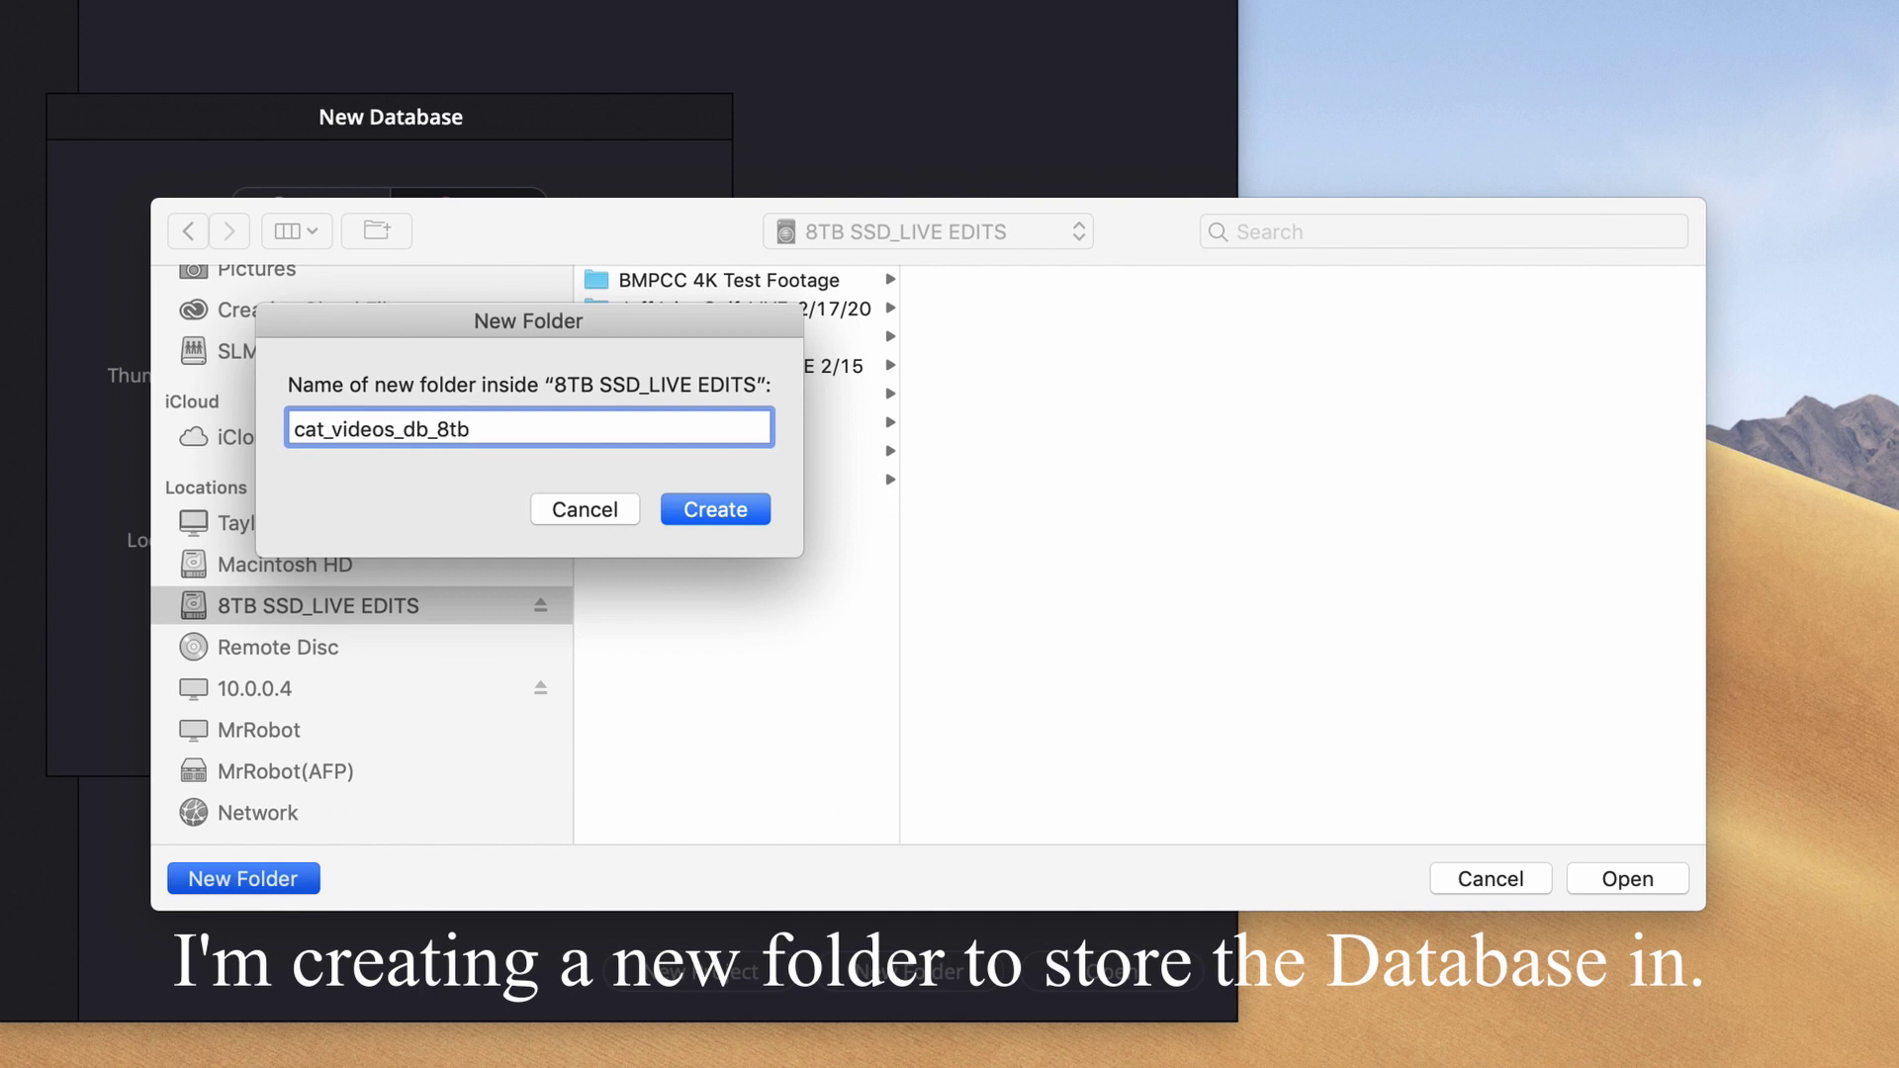
type("ssd")
key("Return")
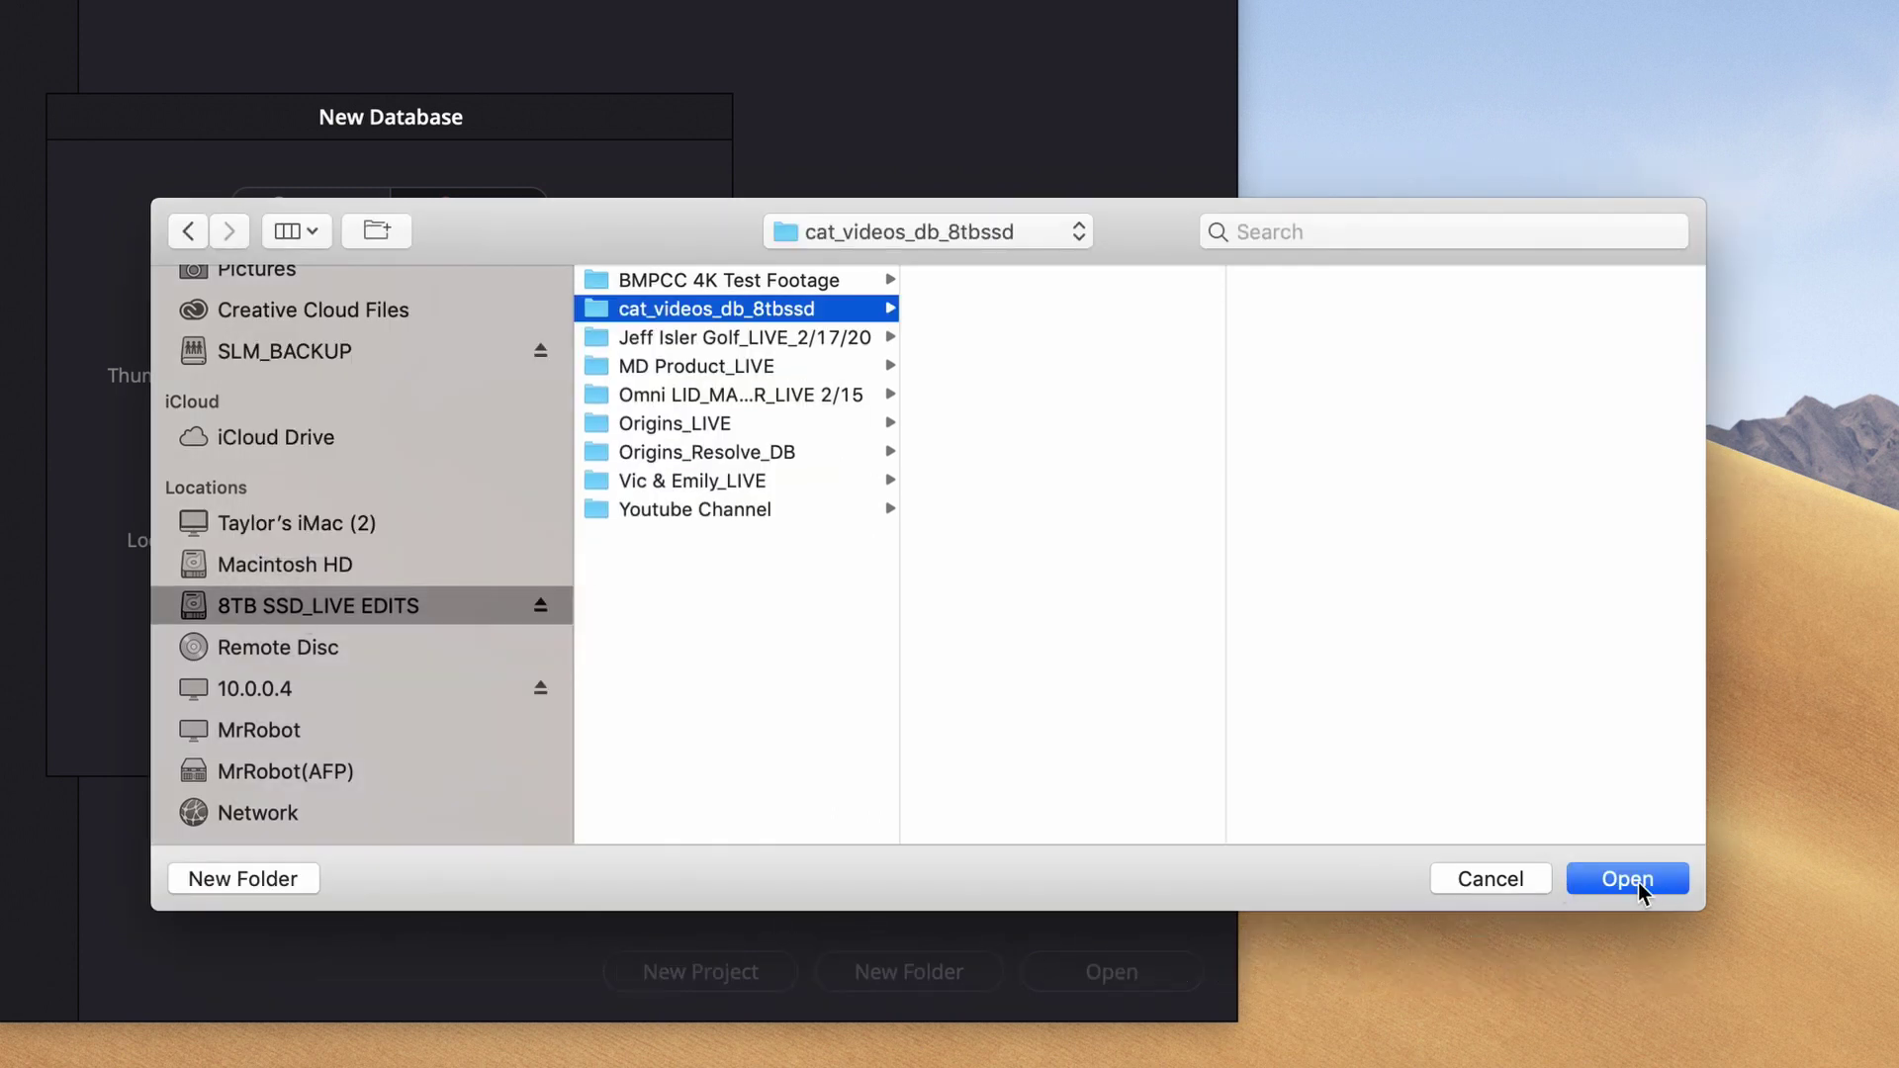
left_click(1638, 882)
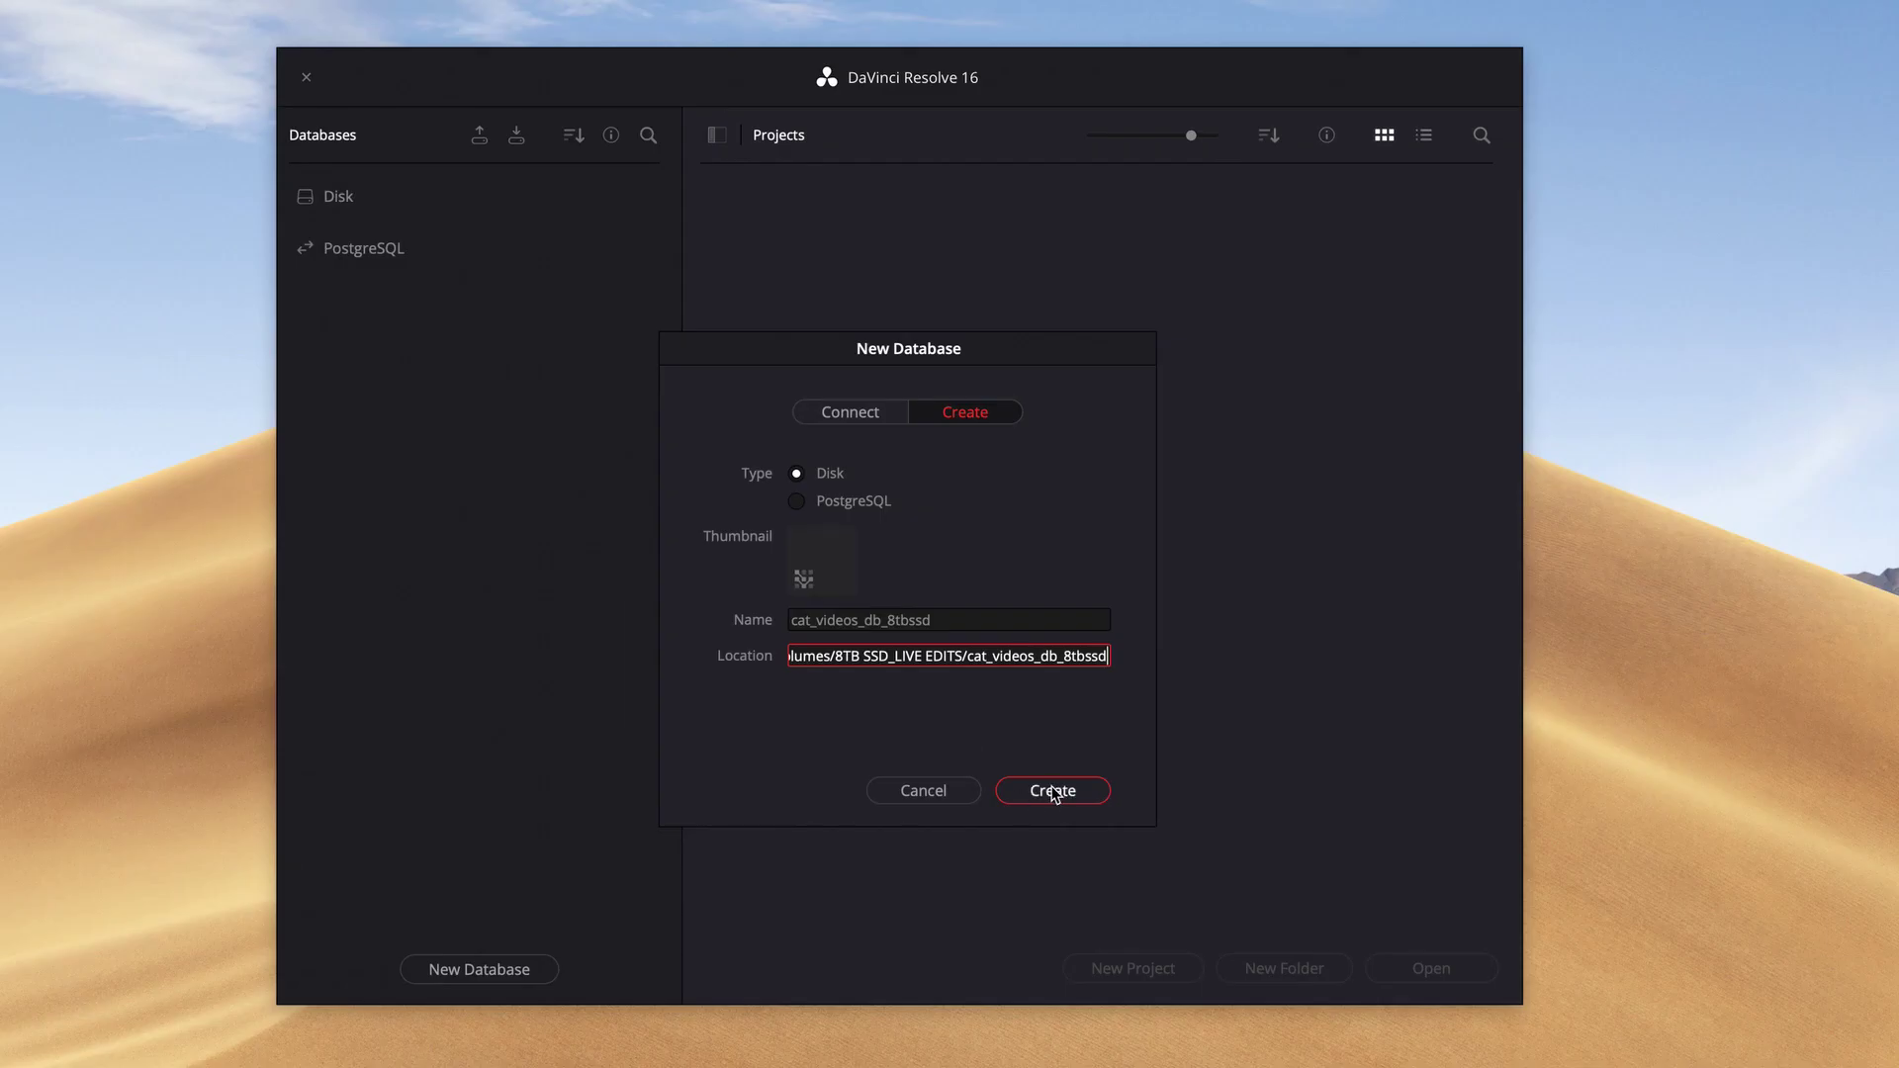
left_click(1052, 791)
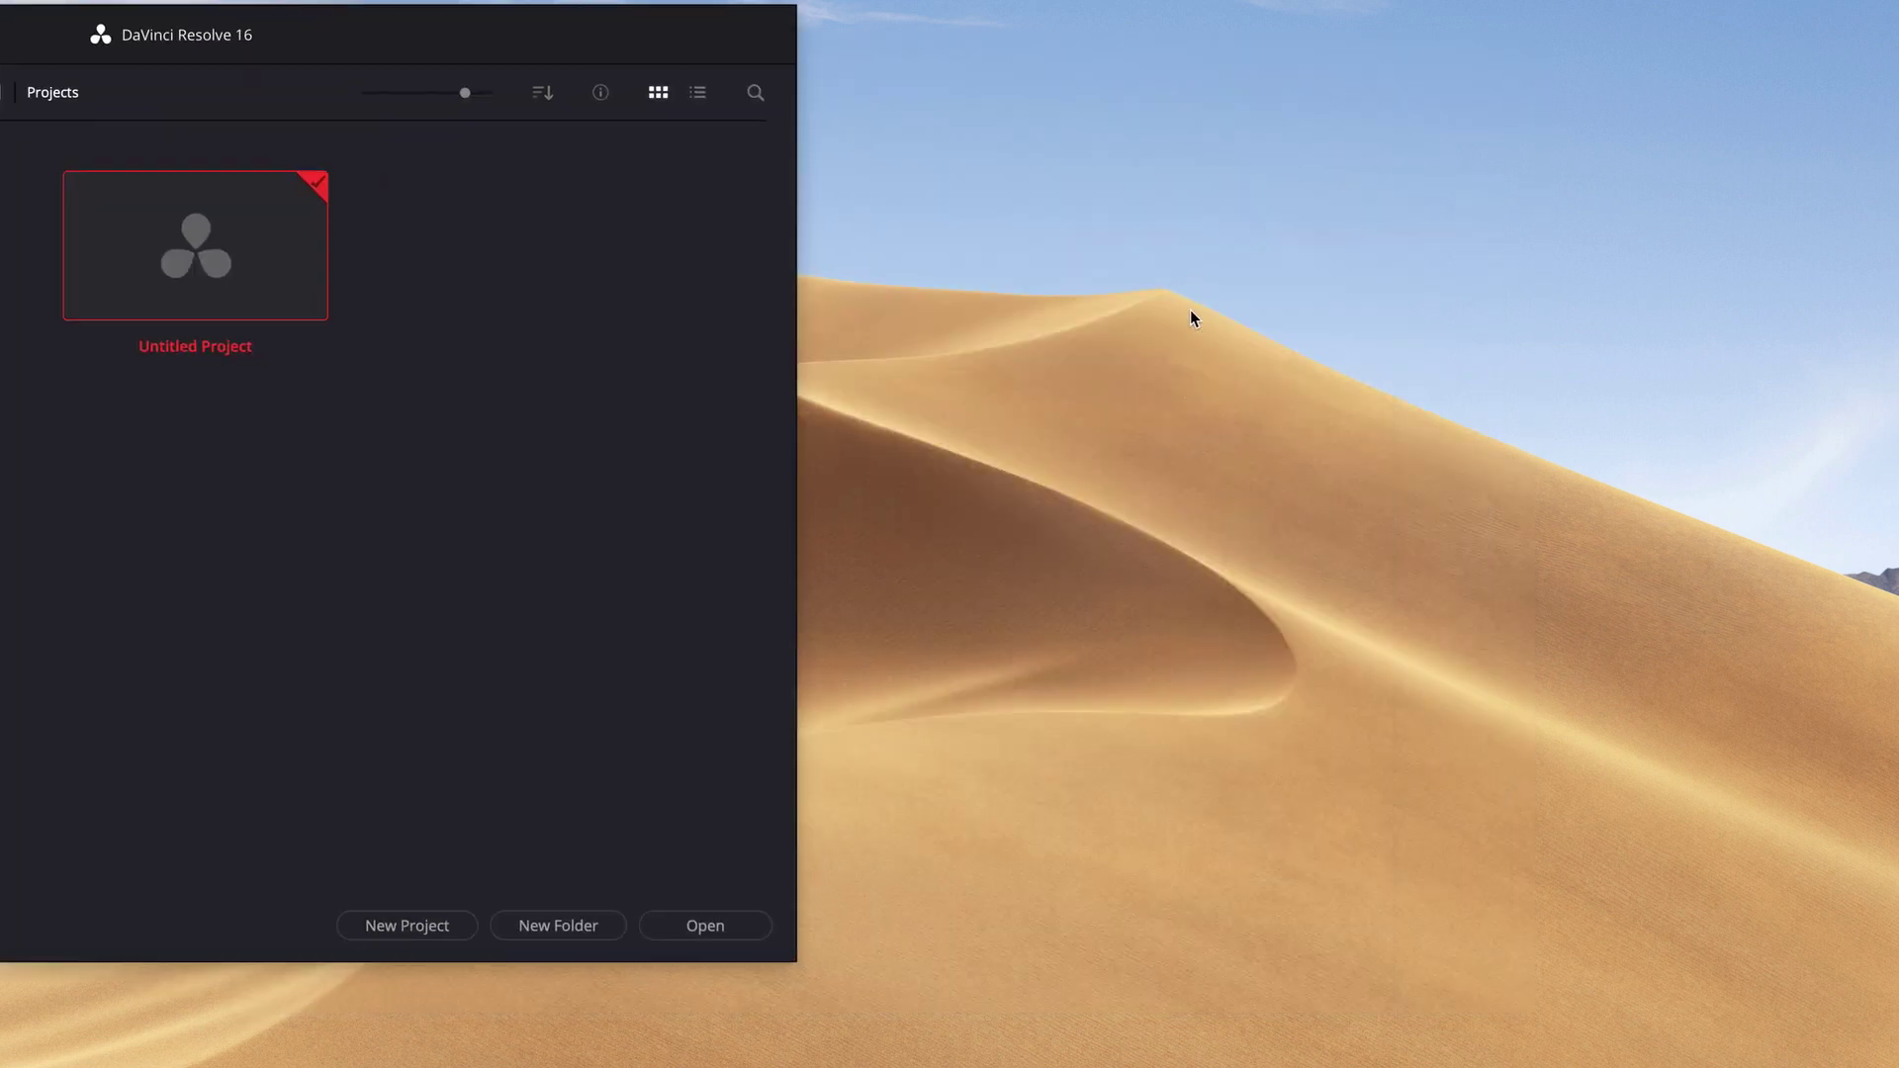
Show the cat_videos_db_8tbssd folder's info (1.9 MB) in a new Finder window
key("super+n")
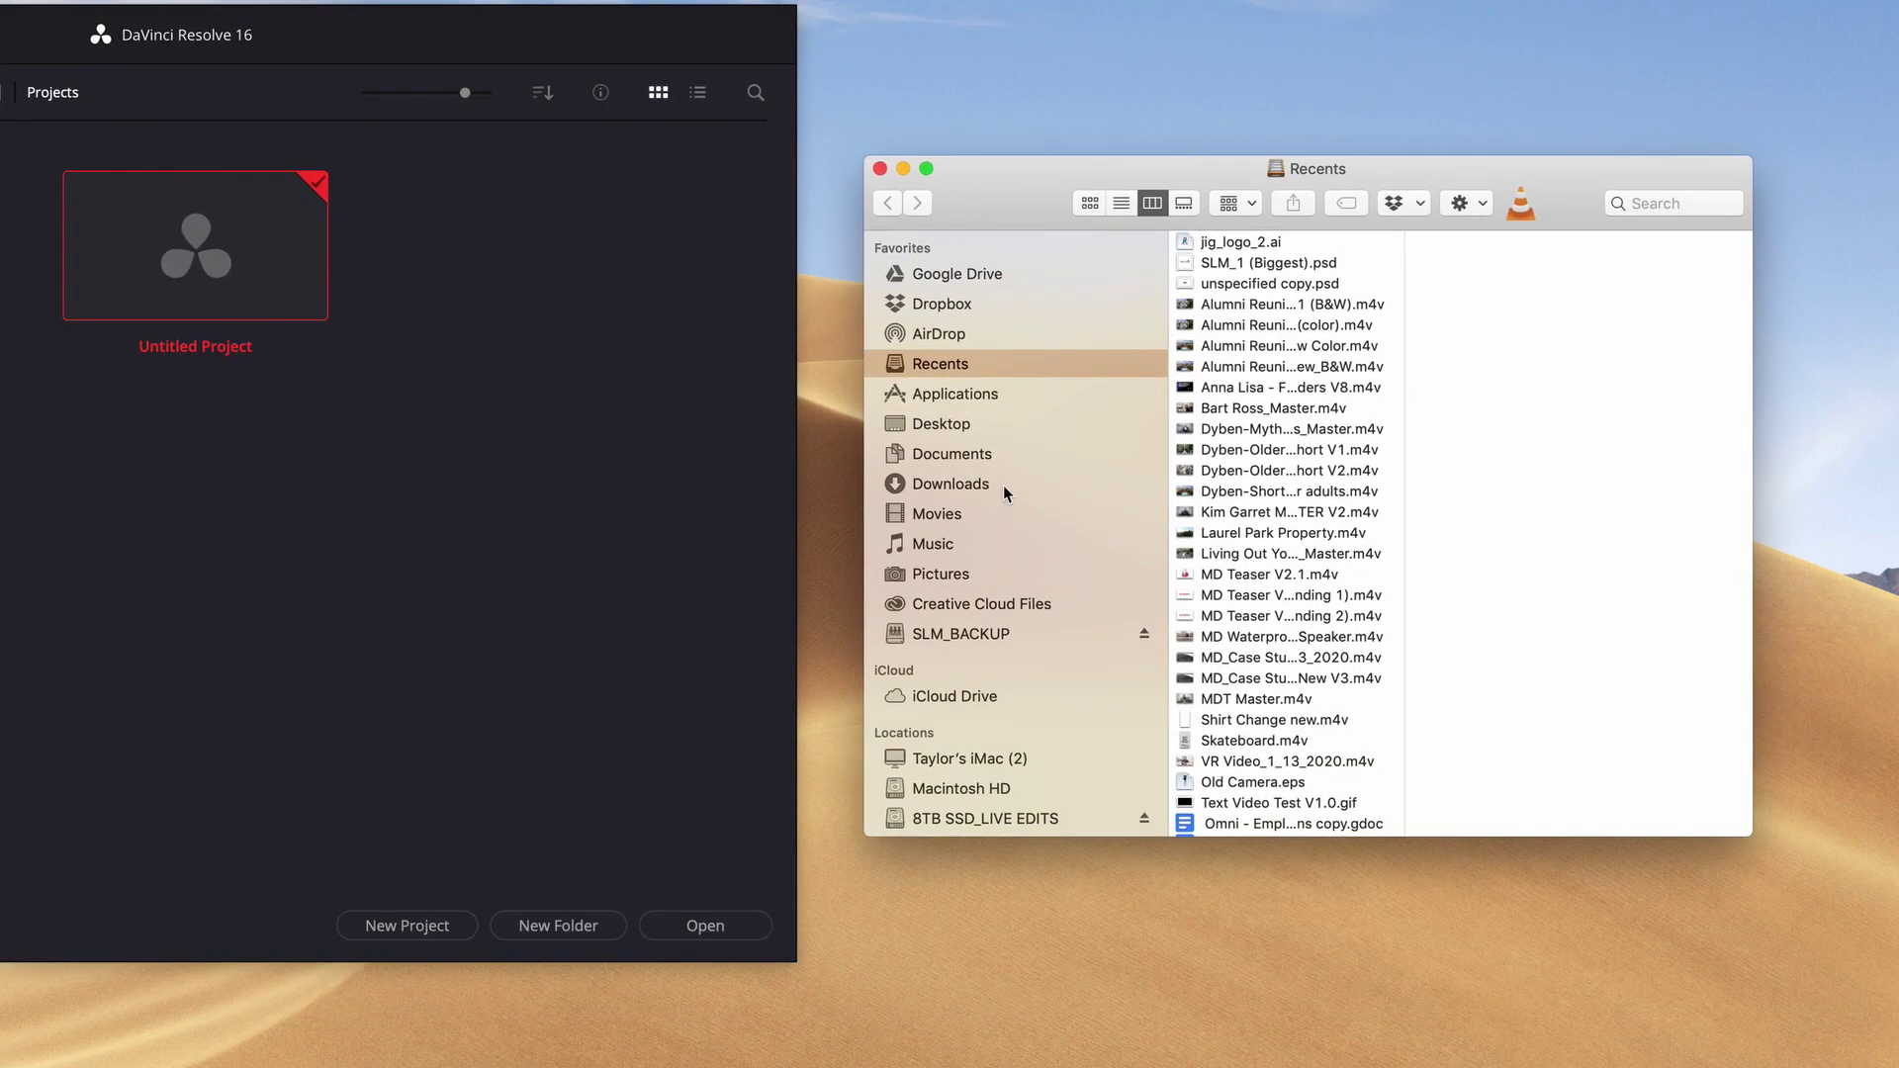
scroll(1005, 484, "down", 5)
left_click(950, 519)
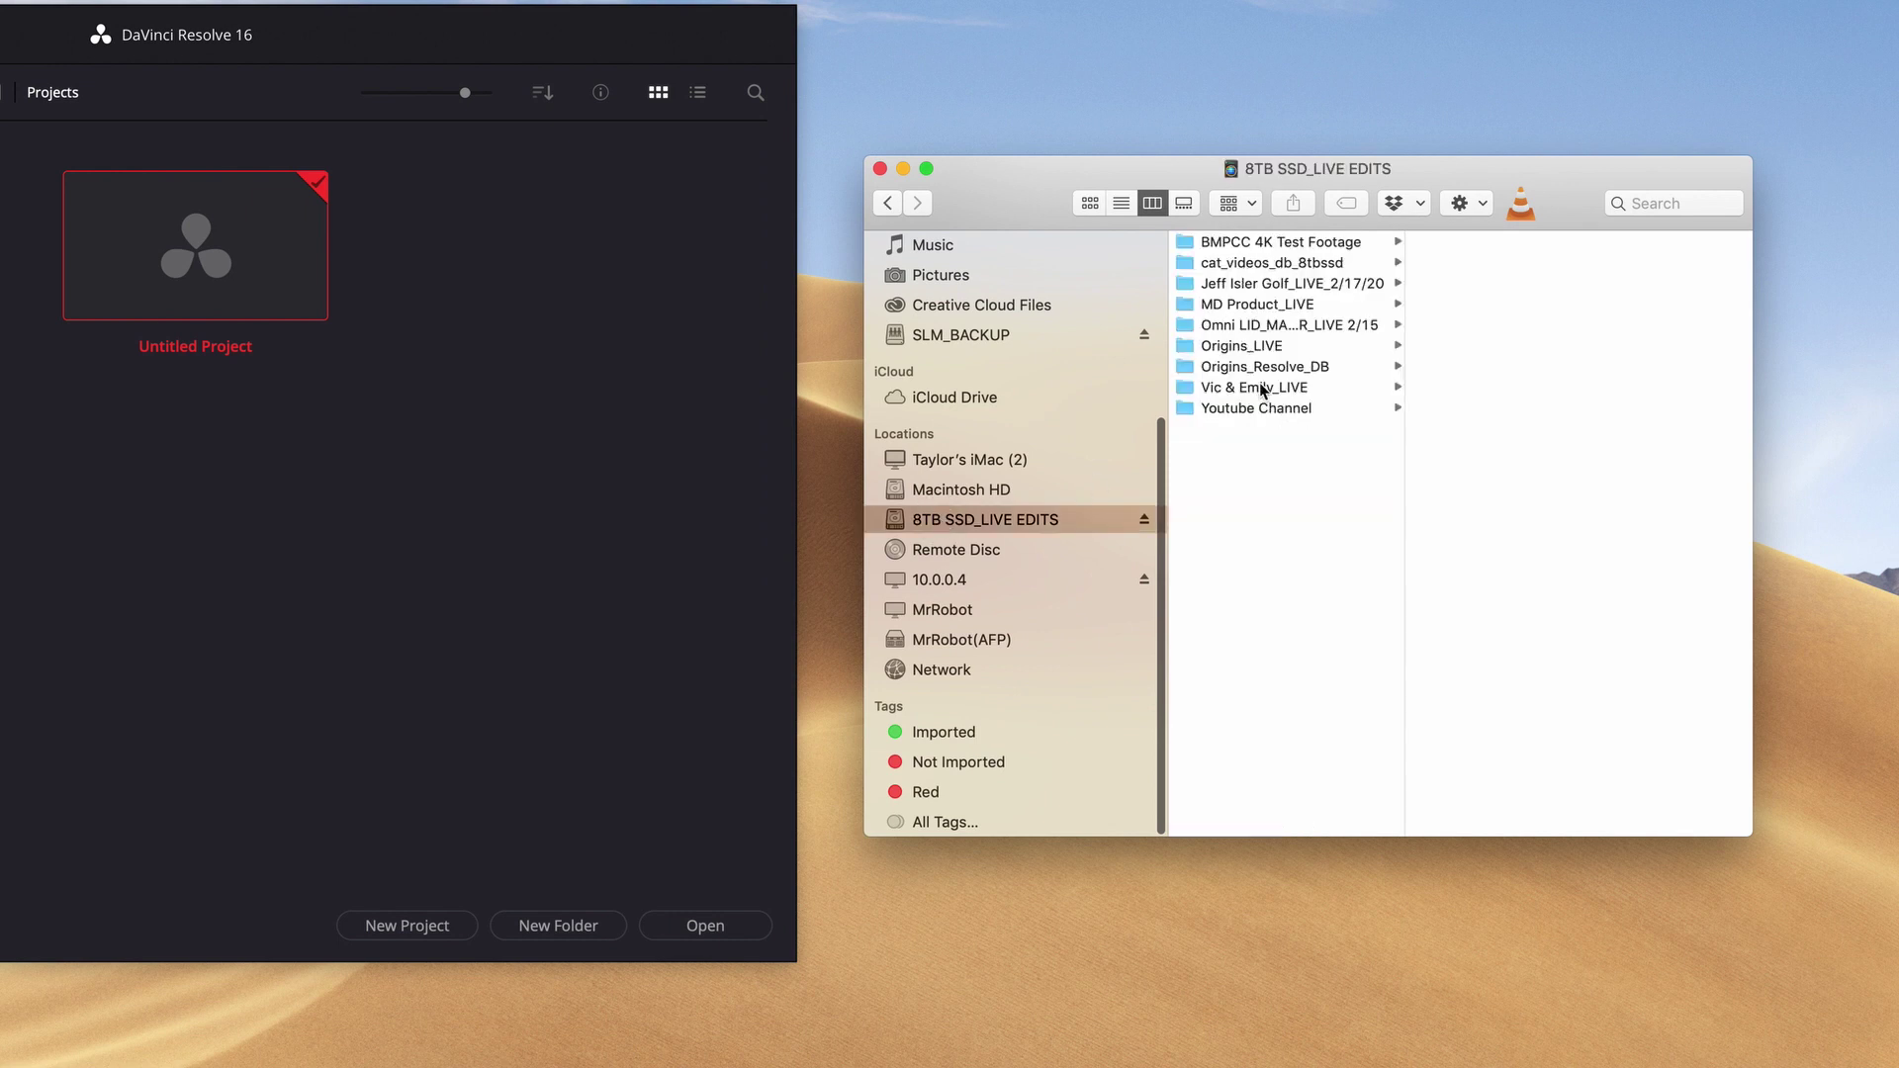
left_click(1235, 244)
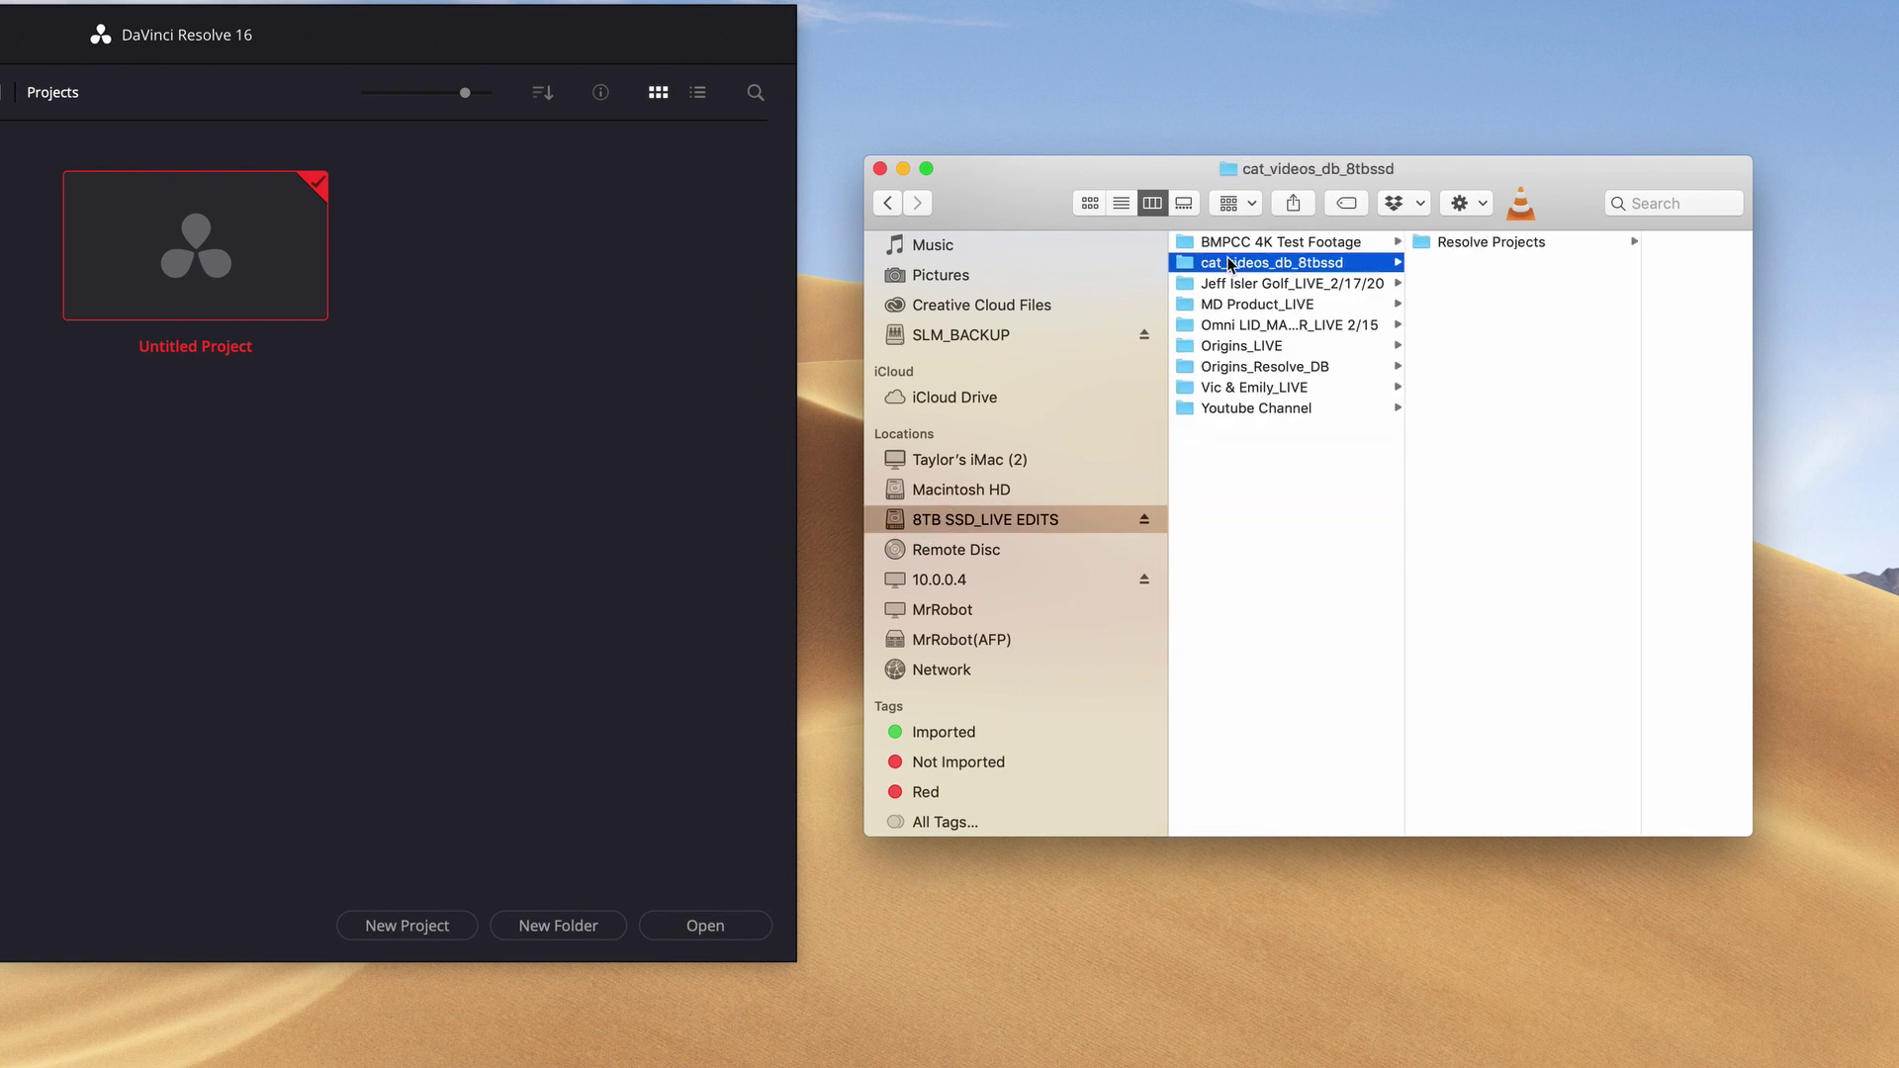
key("super+Tab")
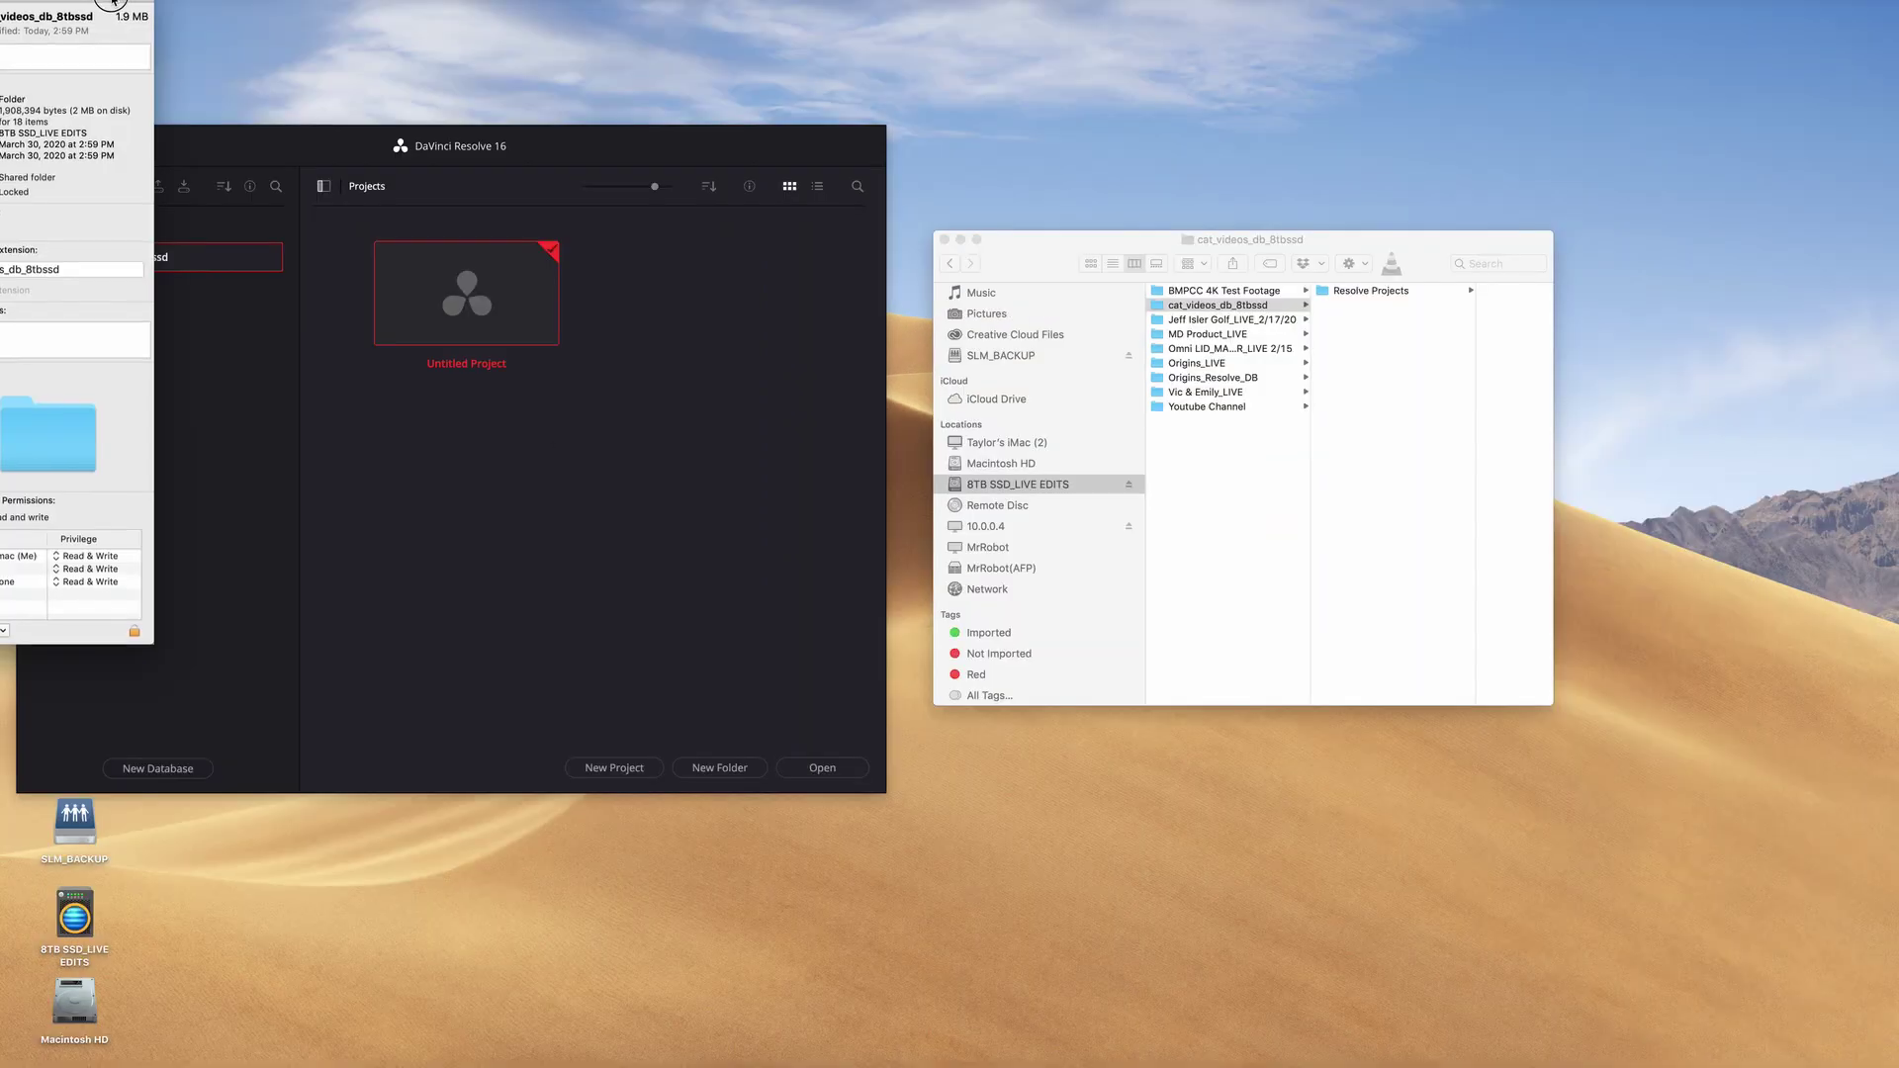
mouse_move(129, 8)
left_mouse_down()
mouse_move(1753, 128)
mouse_move(1736, 127)
left_mouse_up()
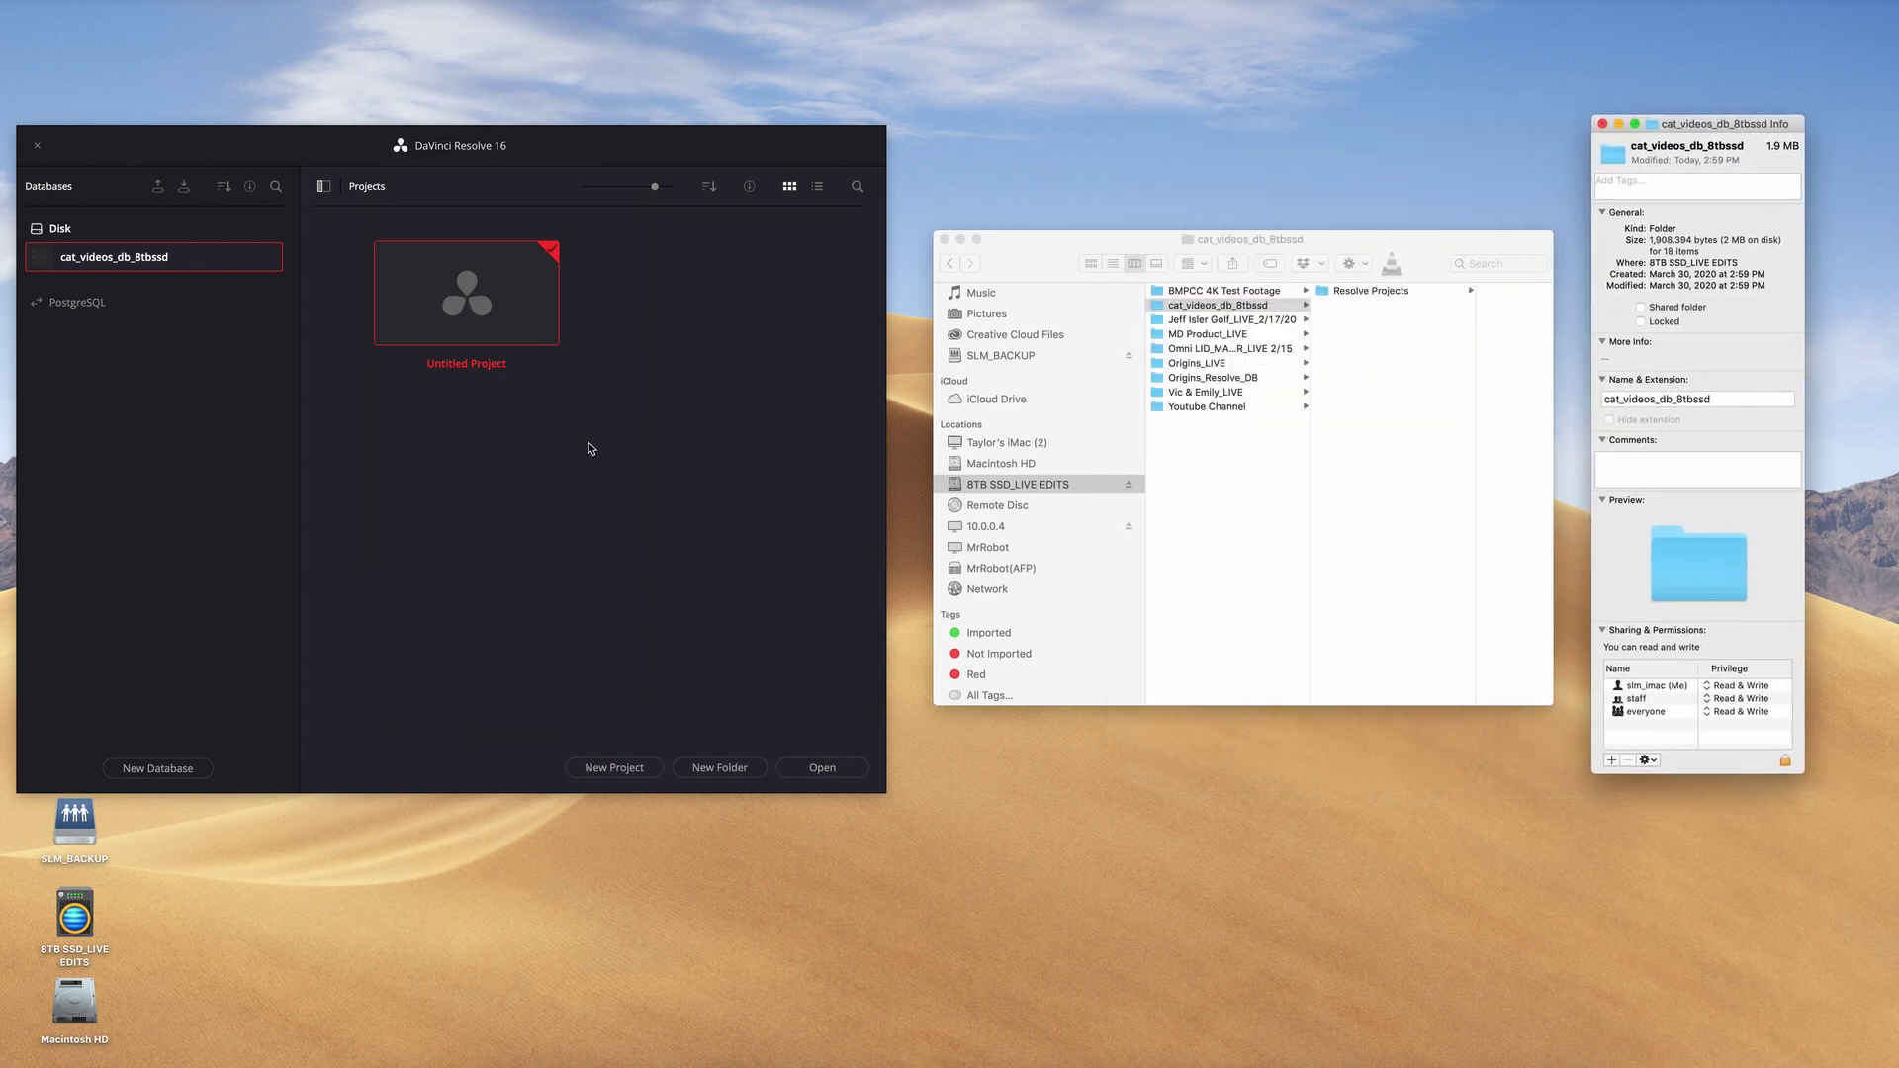
Create a new project named Cat Video
left_click(478, 436)
left_click(607, 767)
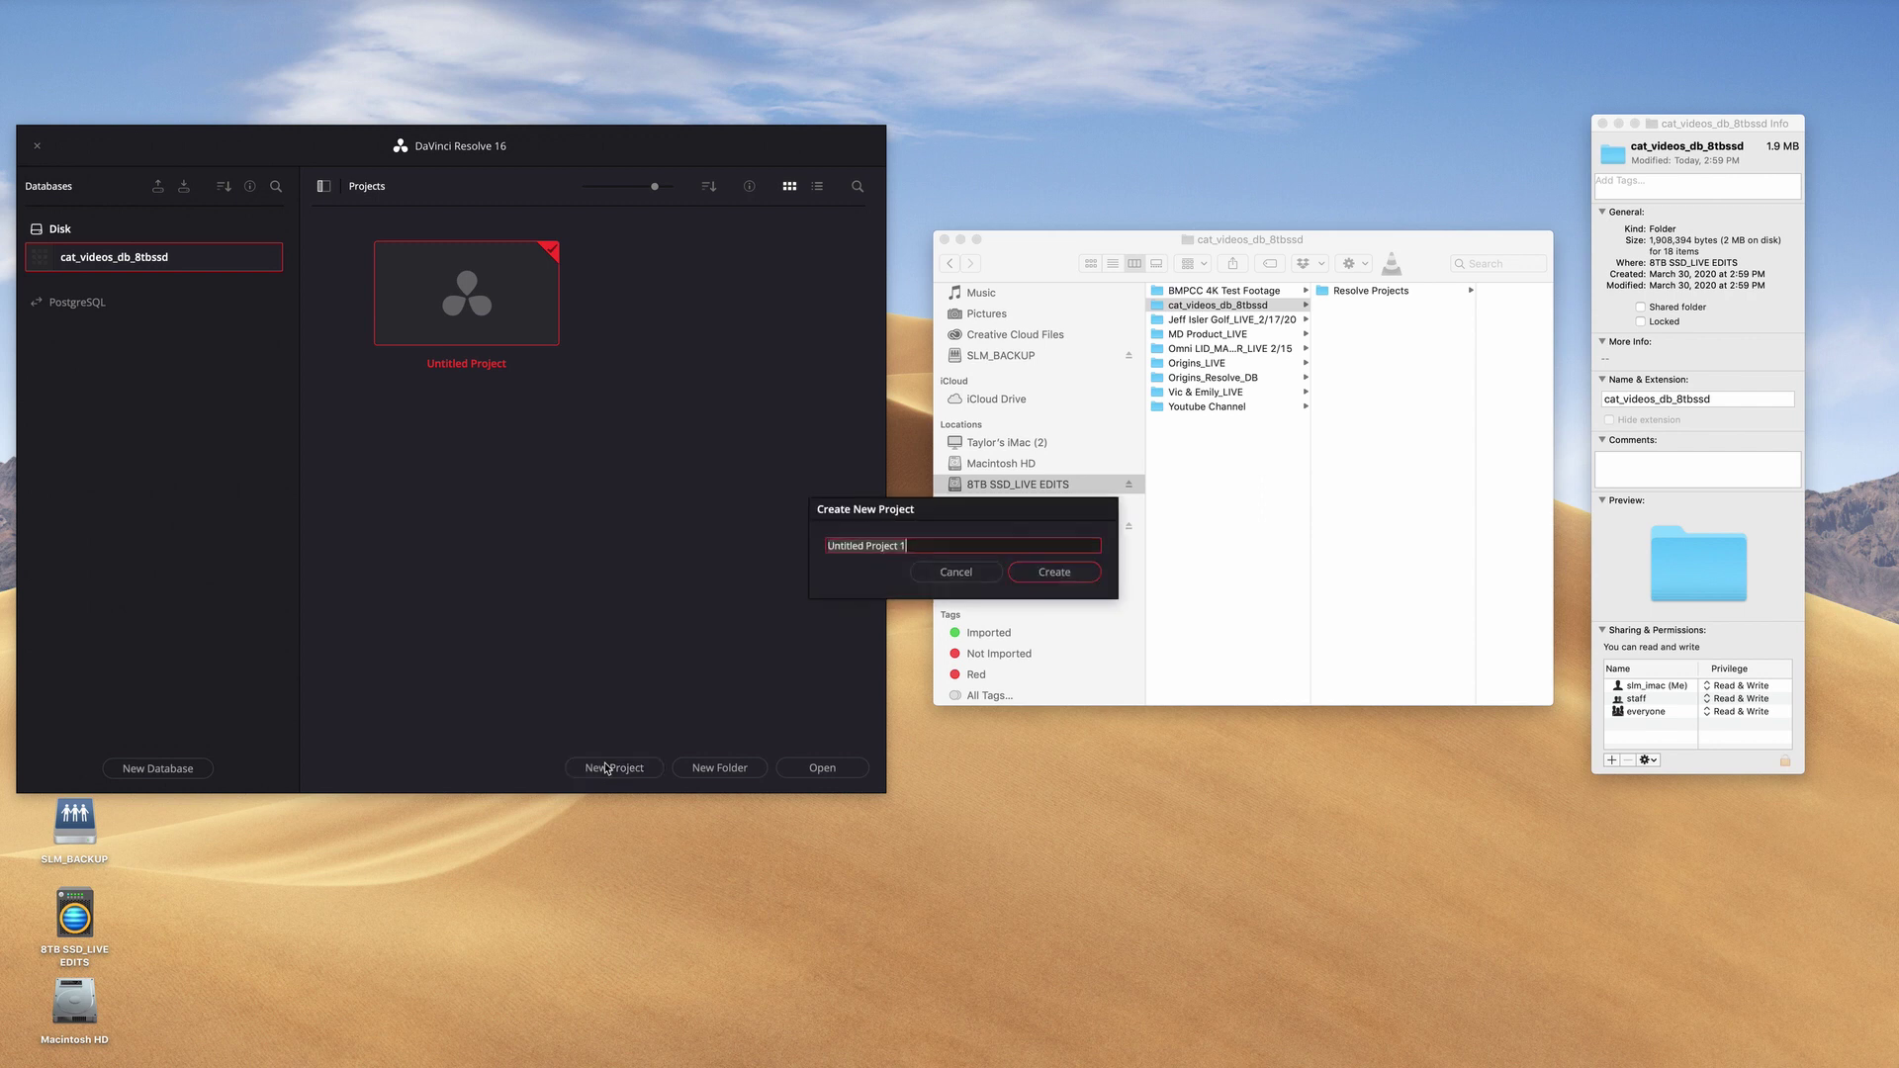
type("cat vieos")
key("super+a")
type("c")
key("Return")
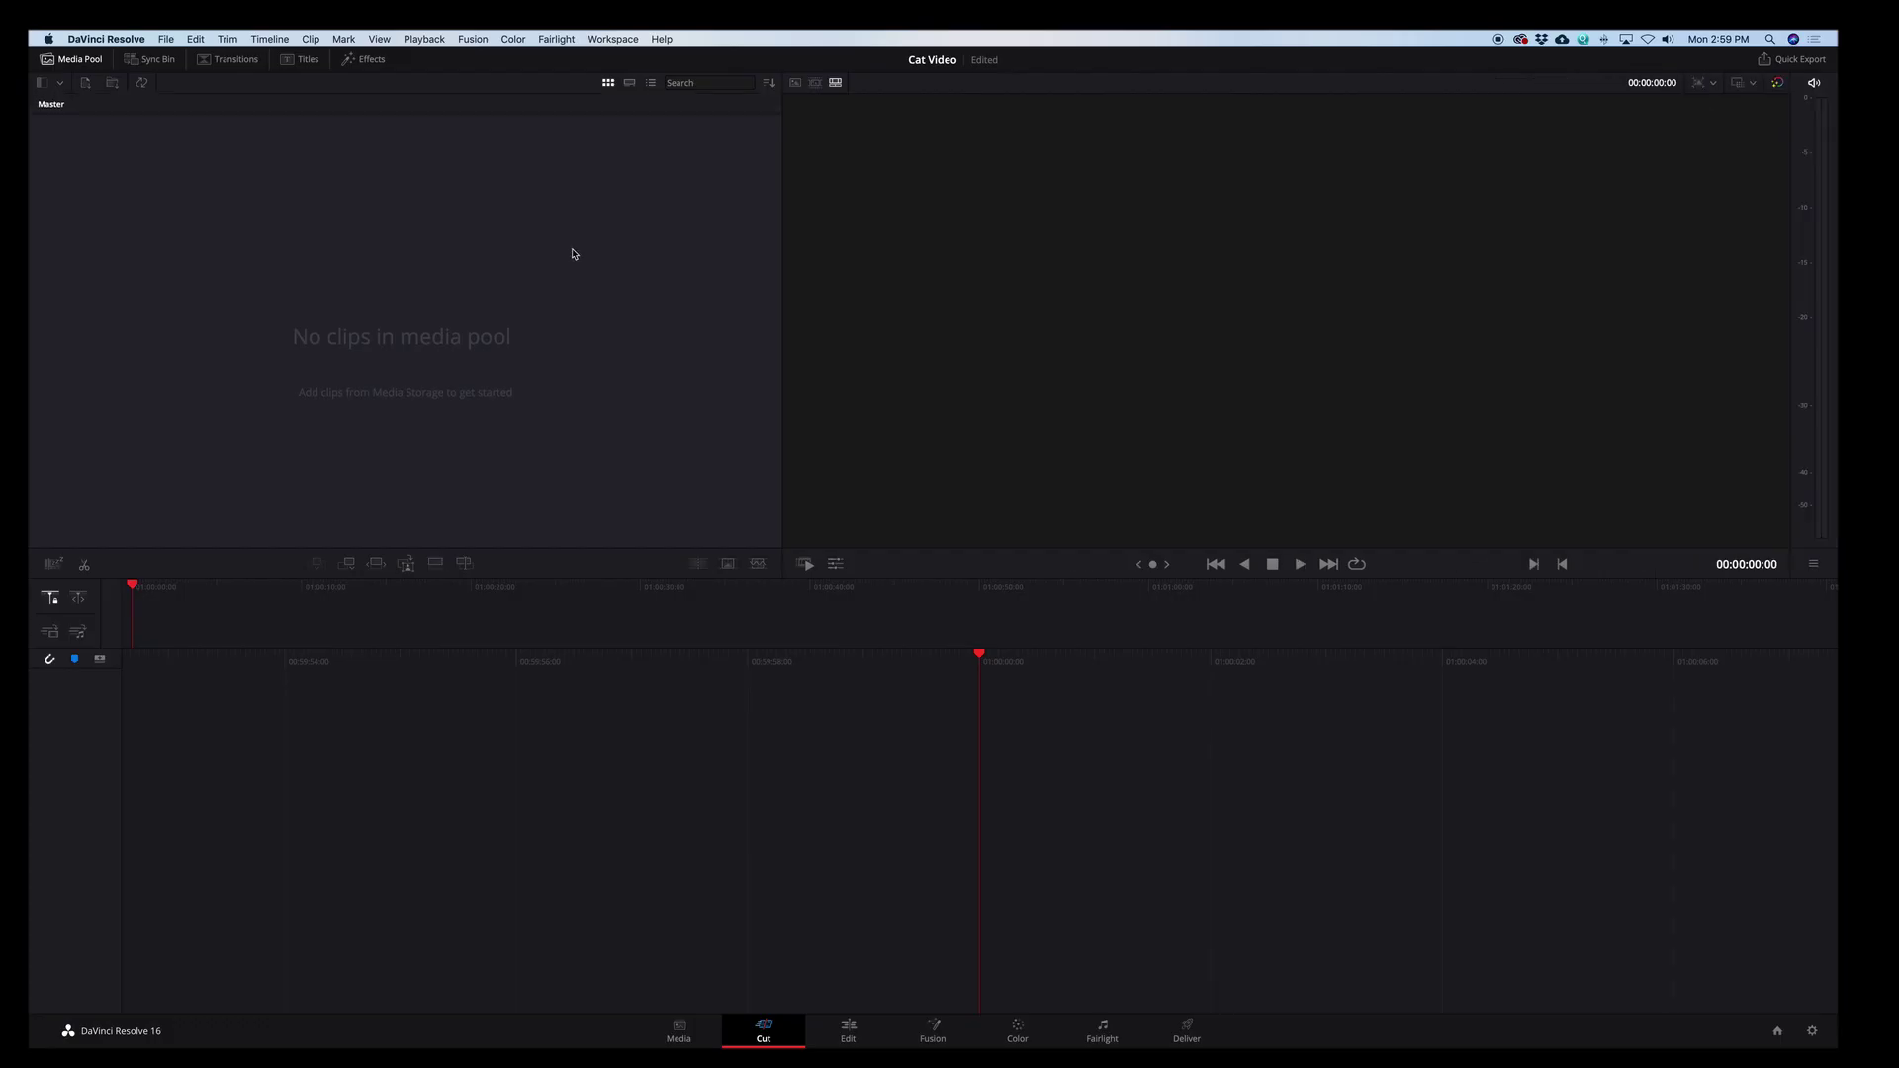
Import the BMPCC 4K Test Footage clips from the 8TB SSD into the Master bin
left_click(687, 1034)
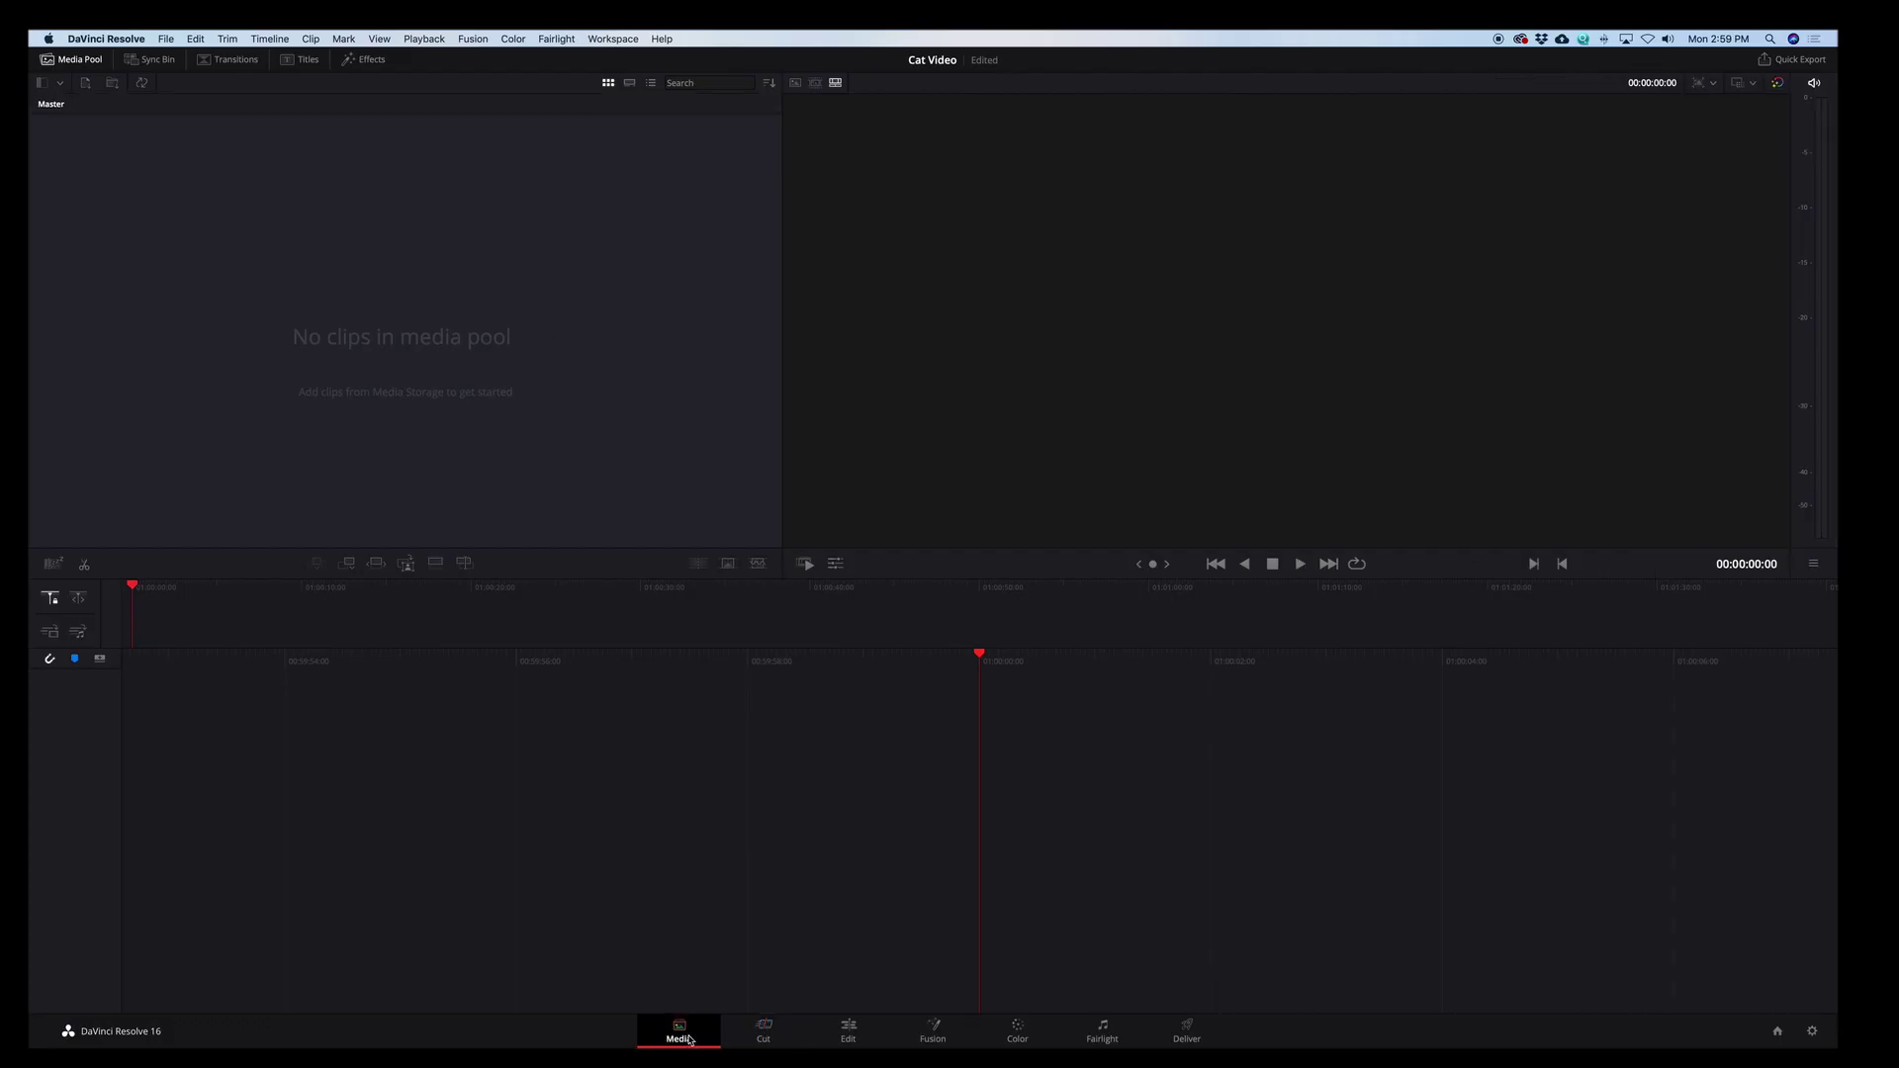
left_click(102, 123)
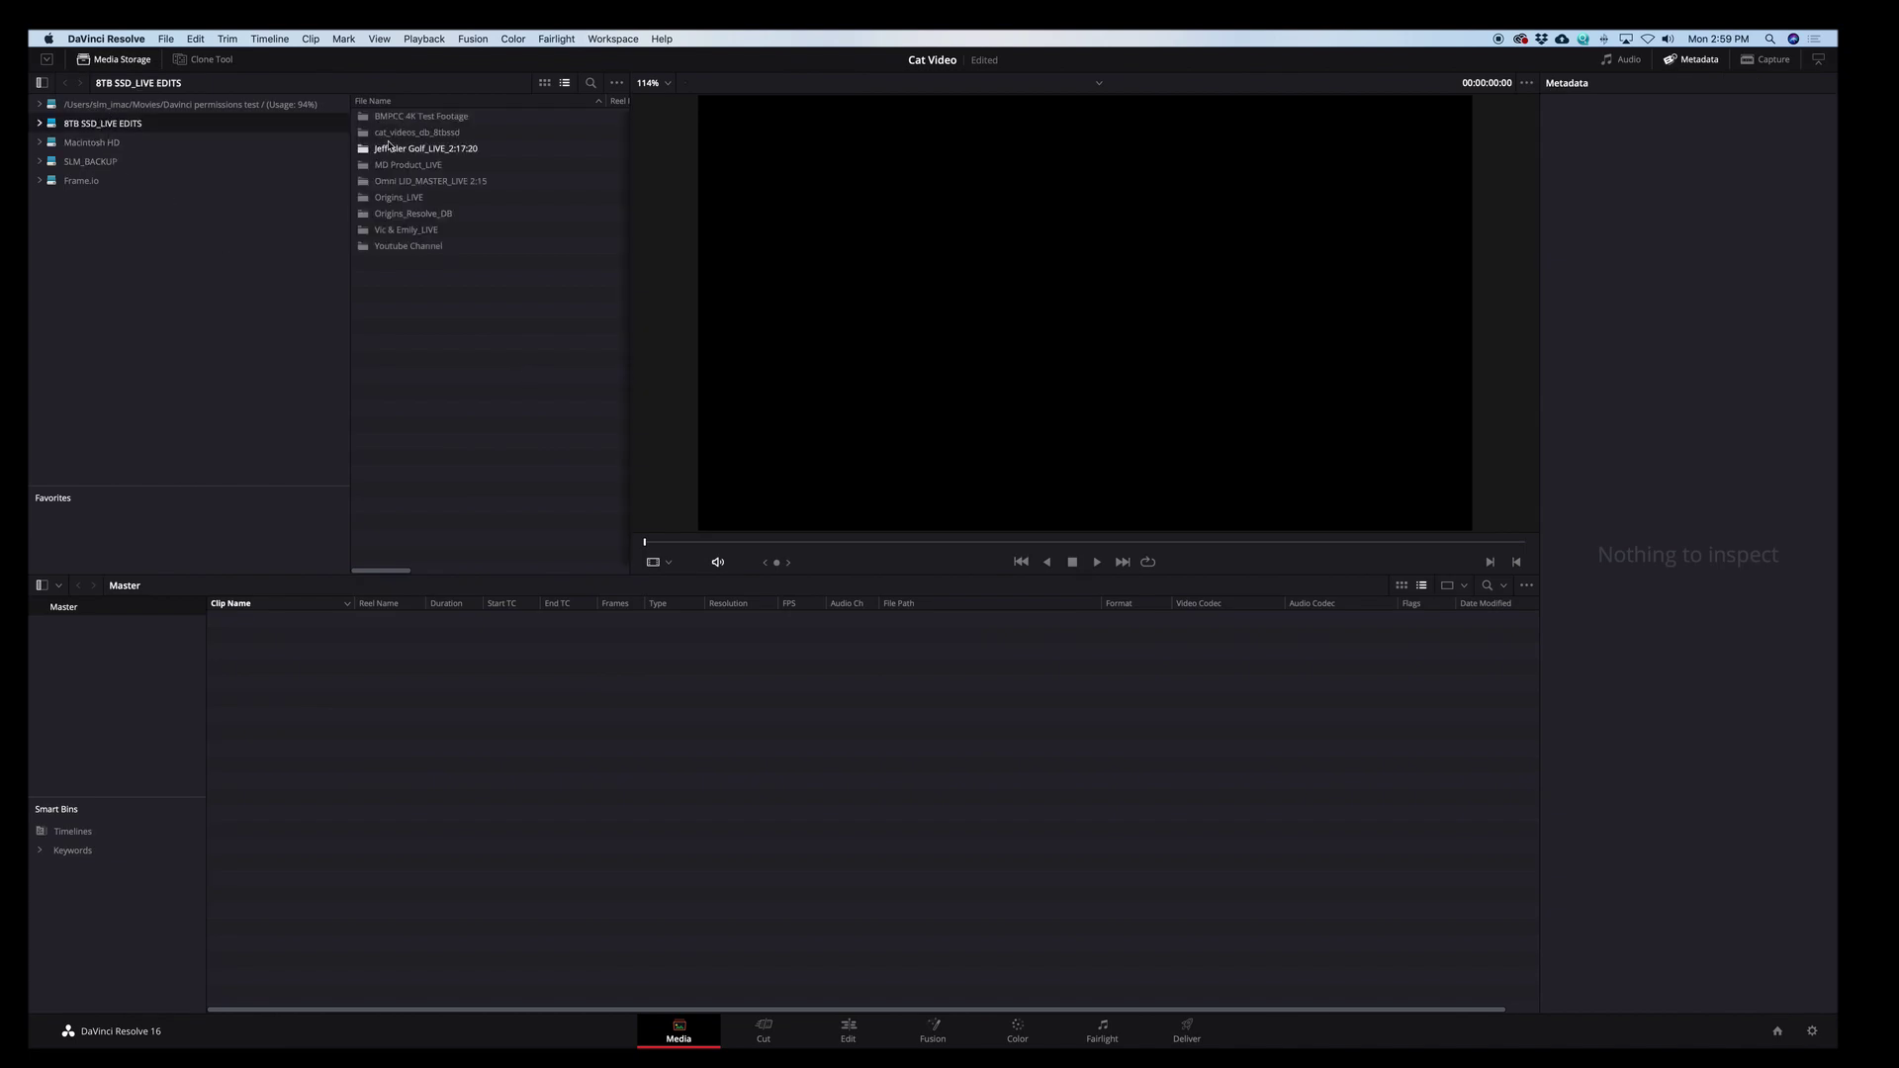
double_click(480, 117)
left_click(428, 245)
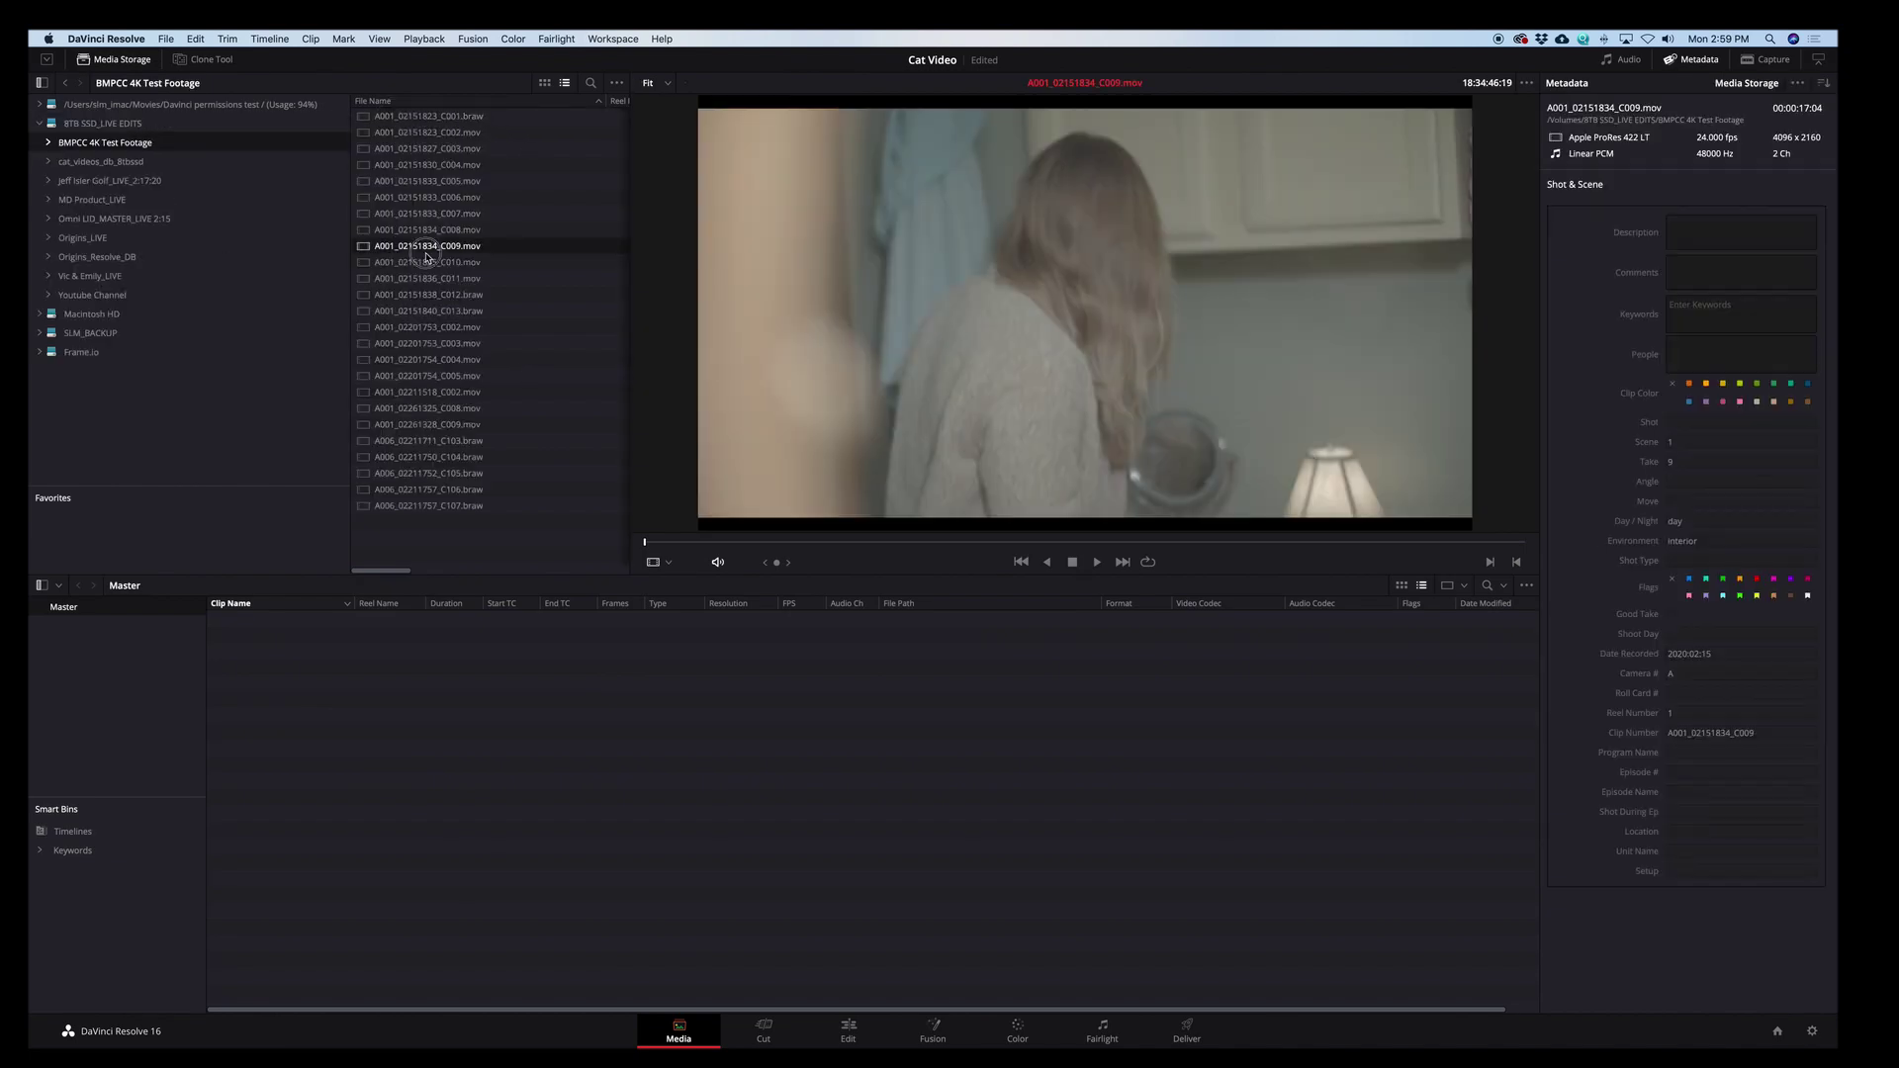
left_click_drag(429, 294, 315, 754)
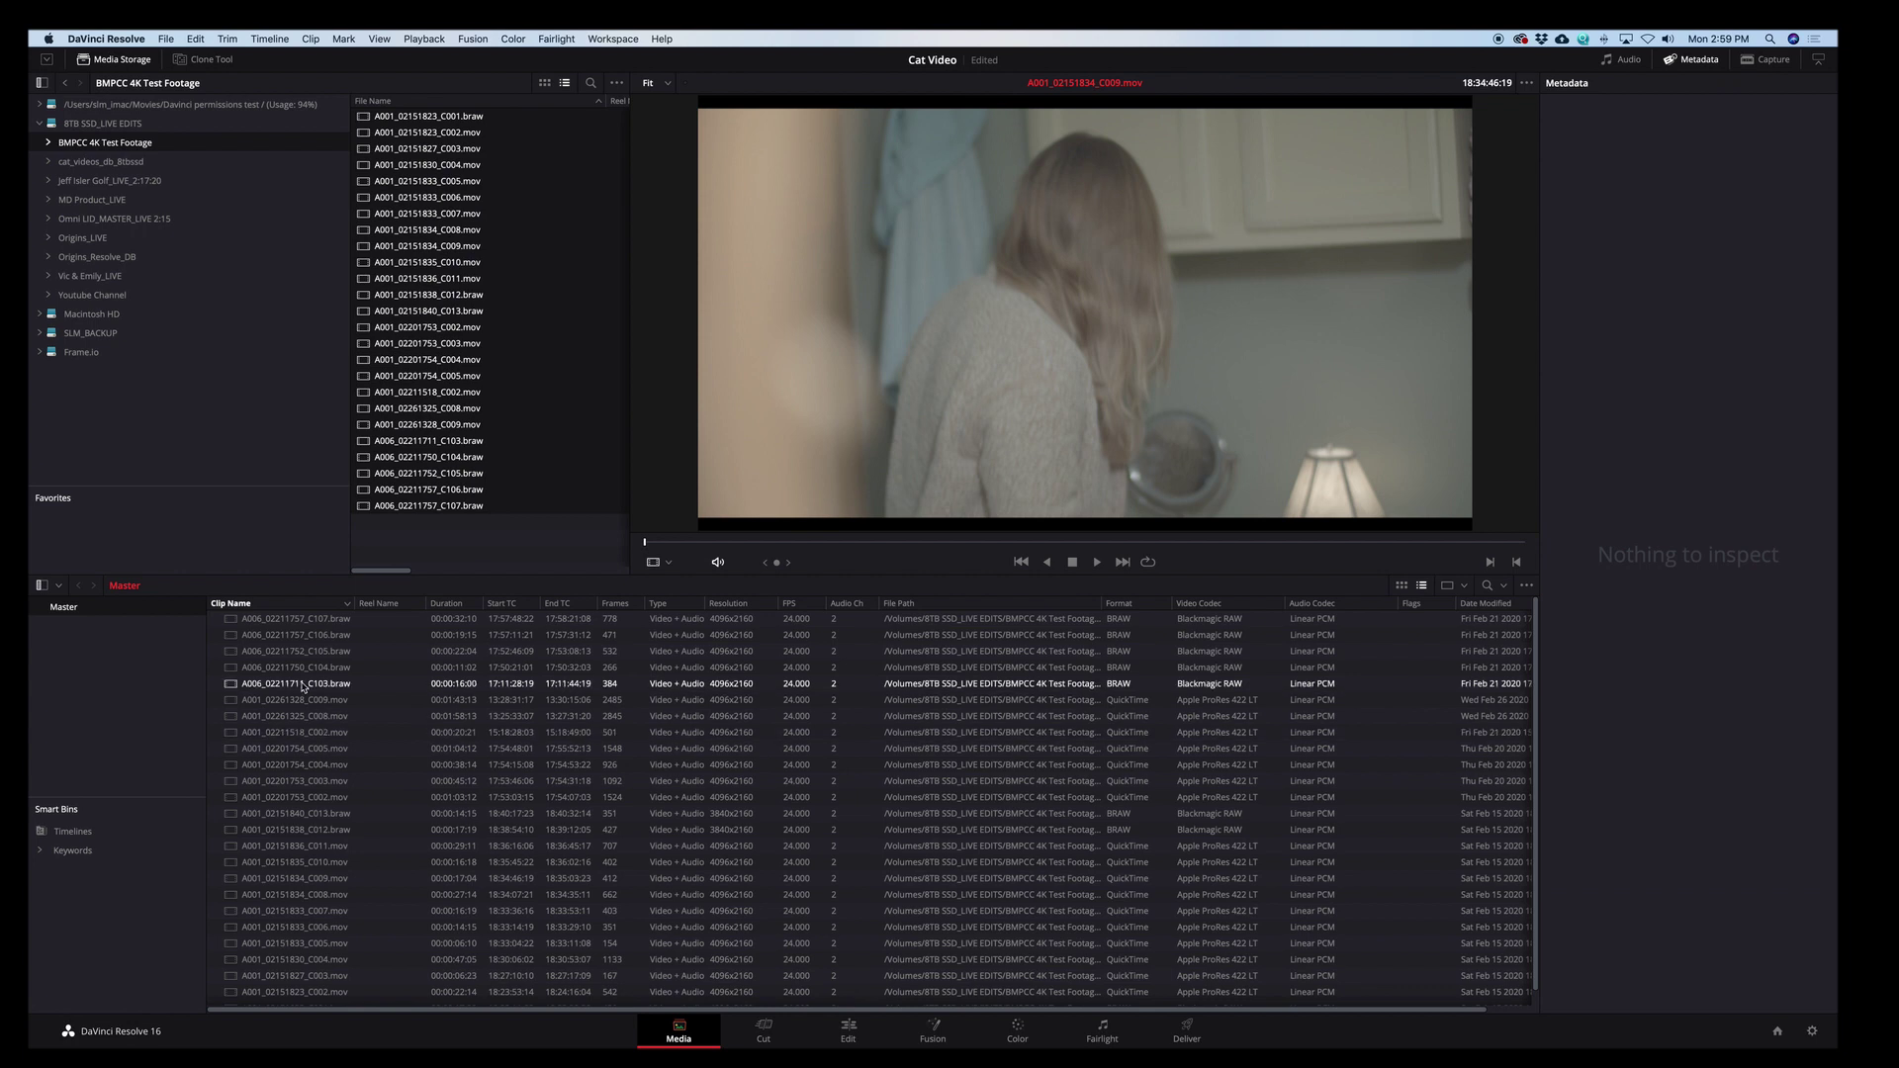
Scrub through clip A001_02151823_C001.braw to find the cat
left_click(316, 994)
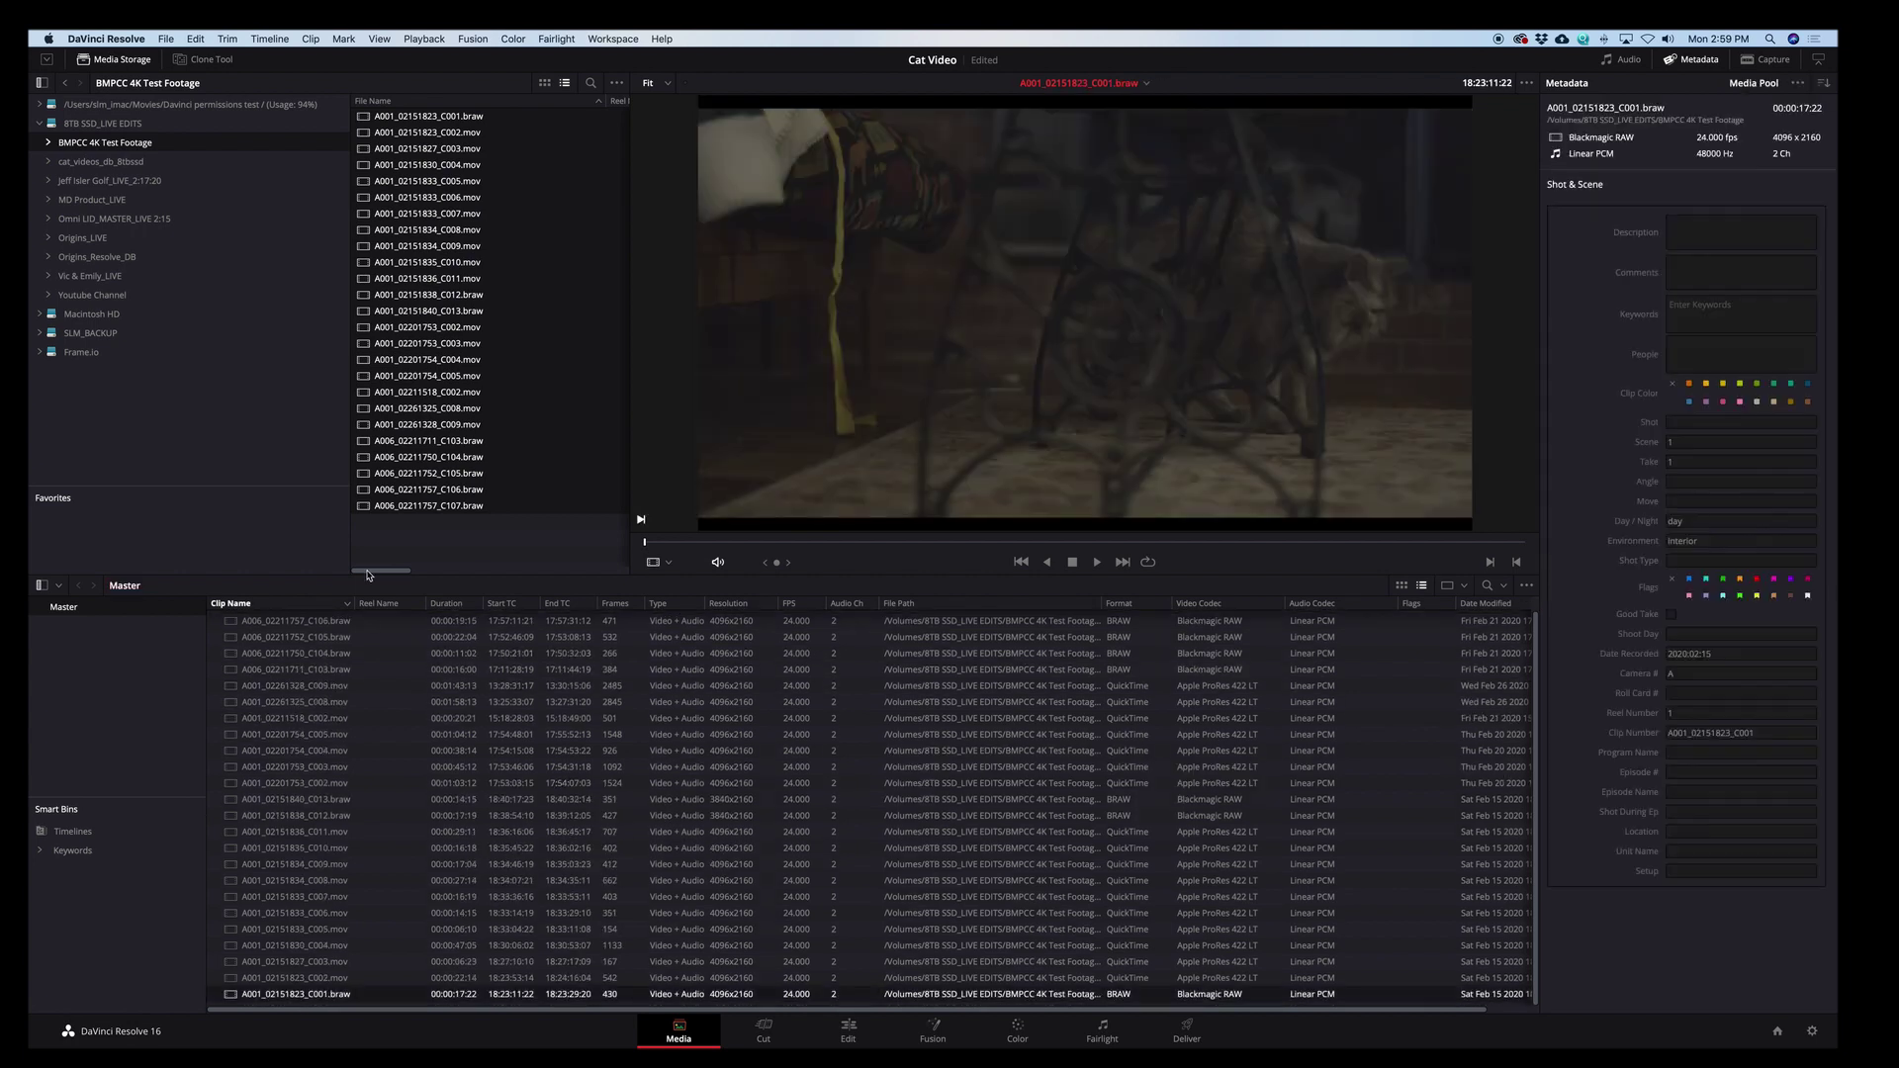
mouse_move(786, 543)
left_mouse_down()
mouse_move(1126, 540)
mouse_move(1083, 543)
left_mouse_up()
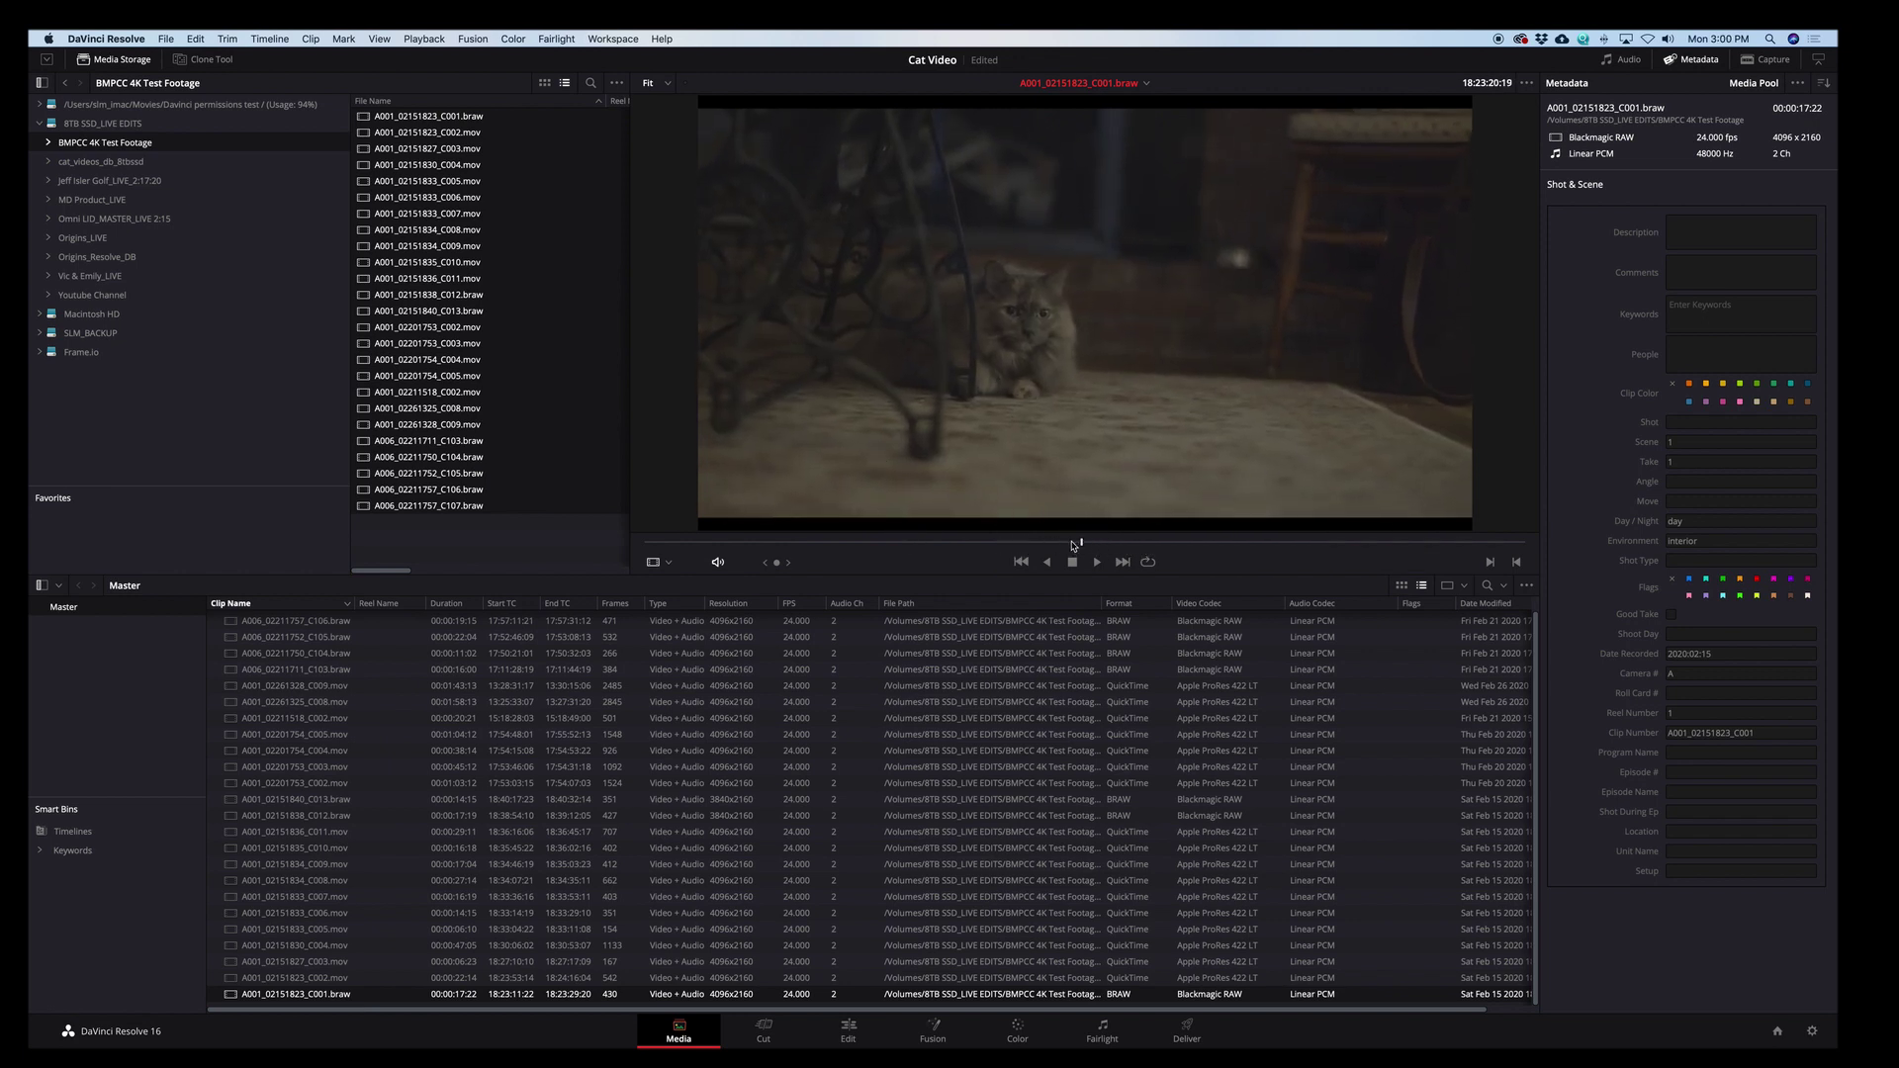
left_click_drag(1073, 545, 974, 540)
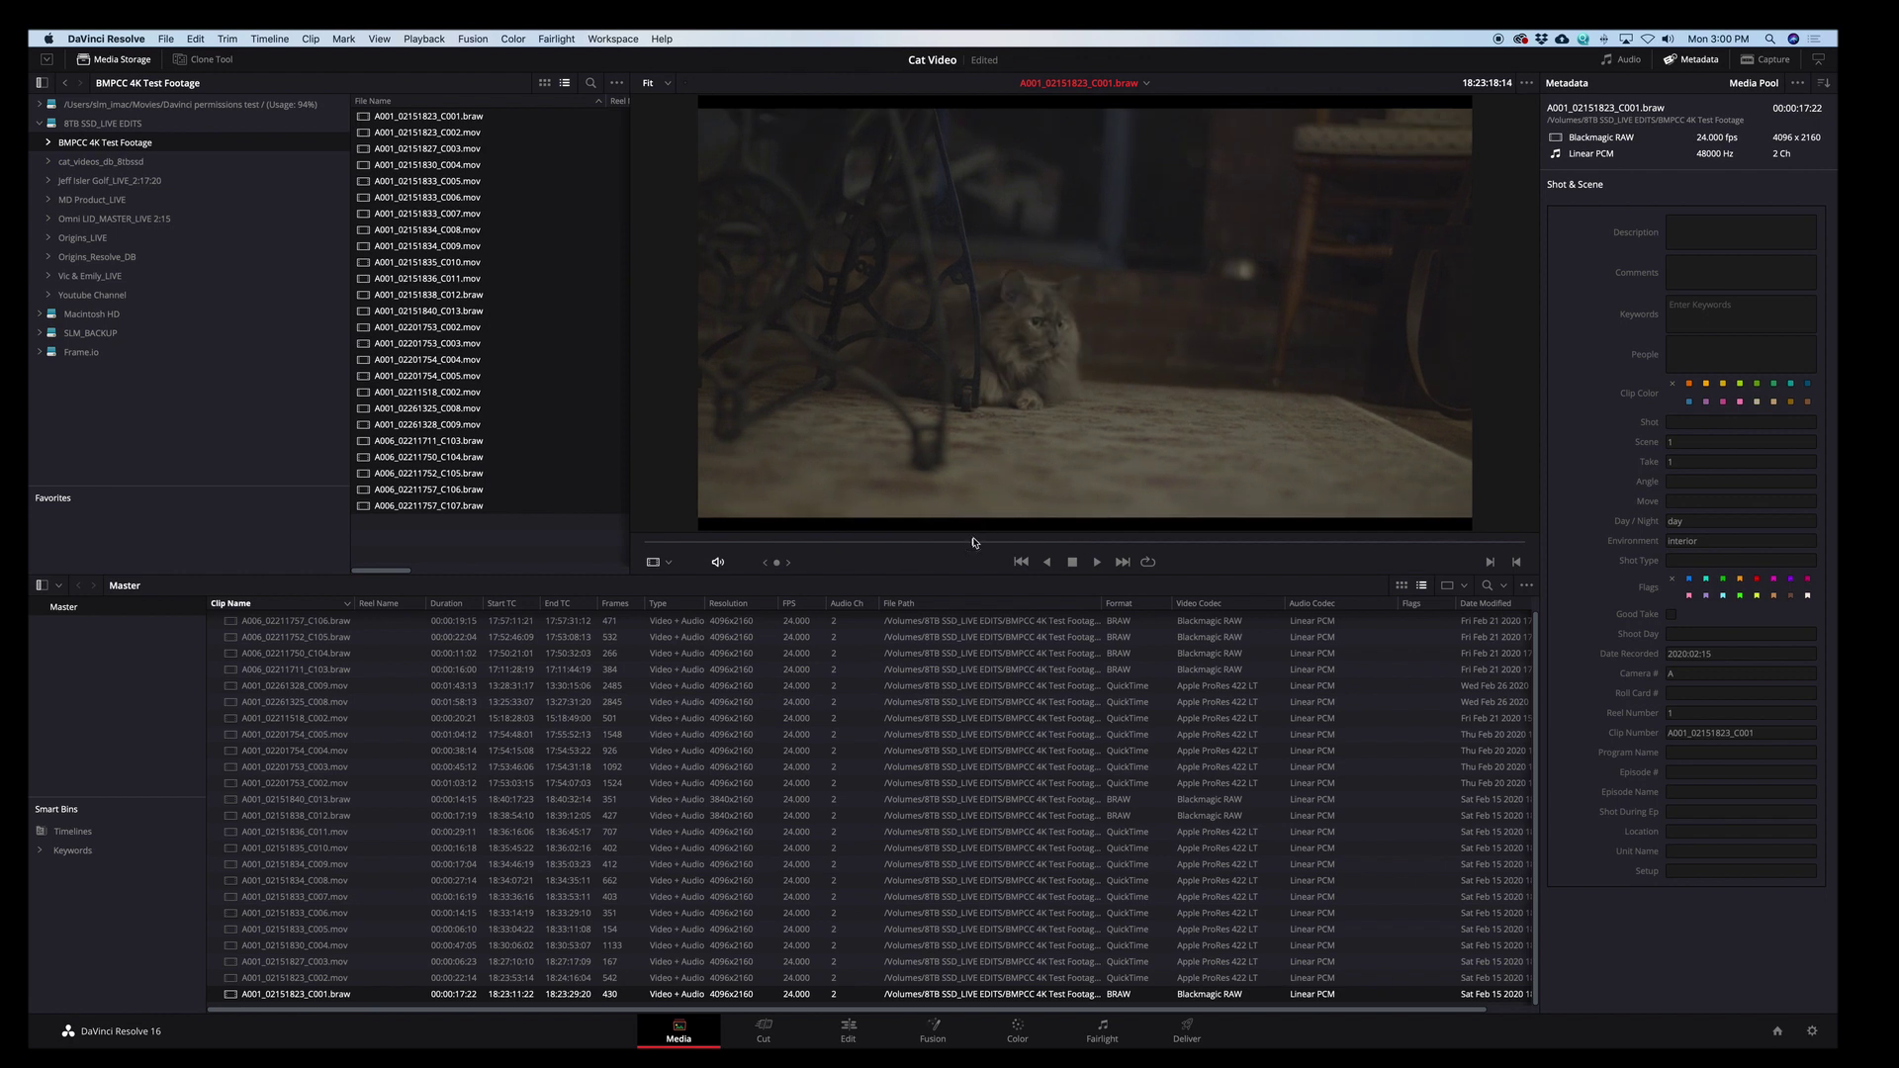
left_click(1075, 542)
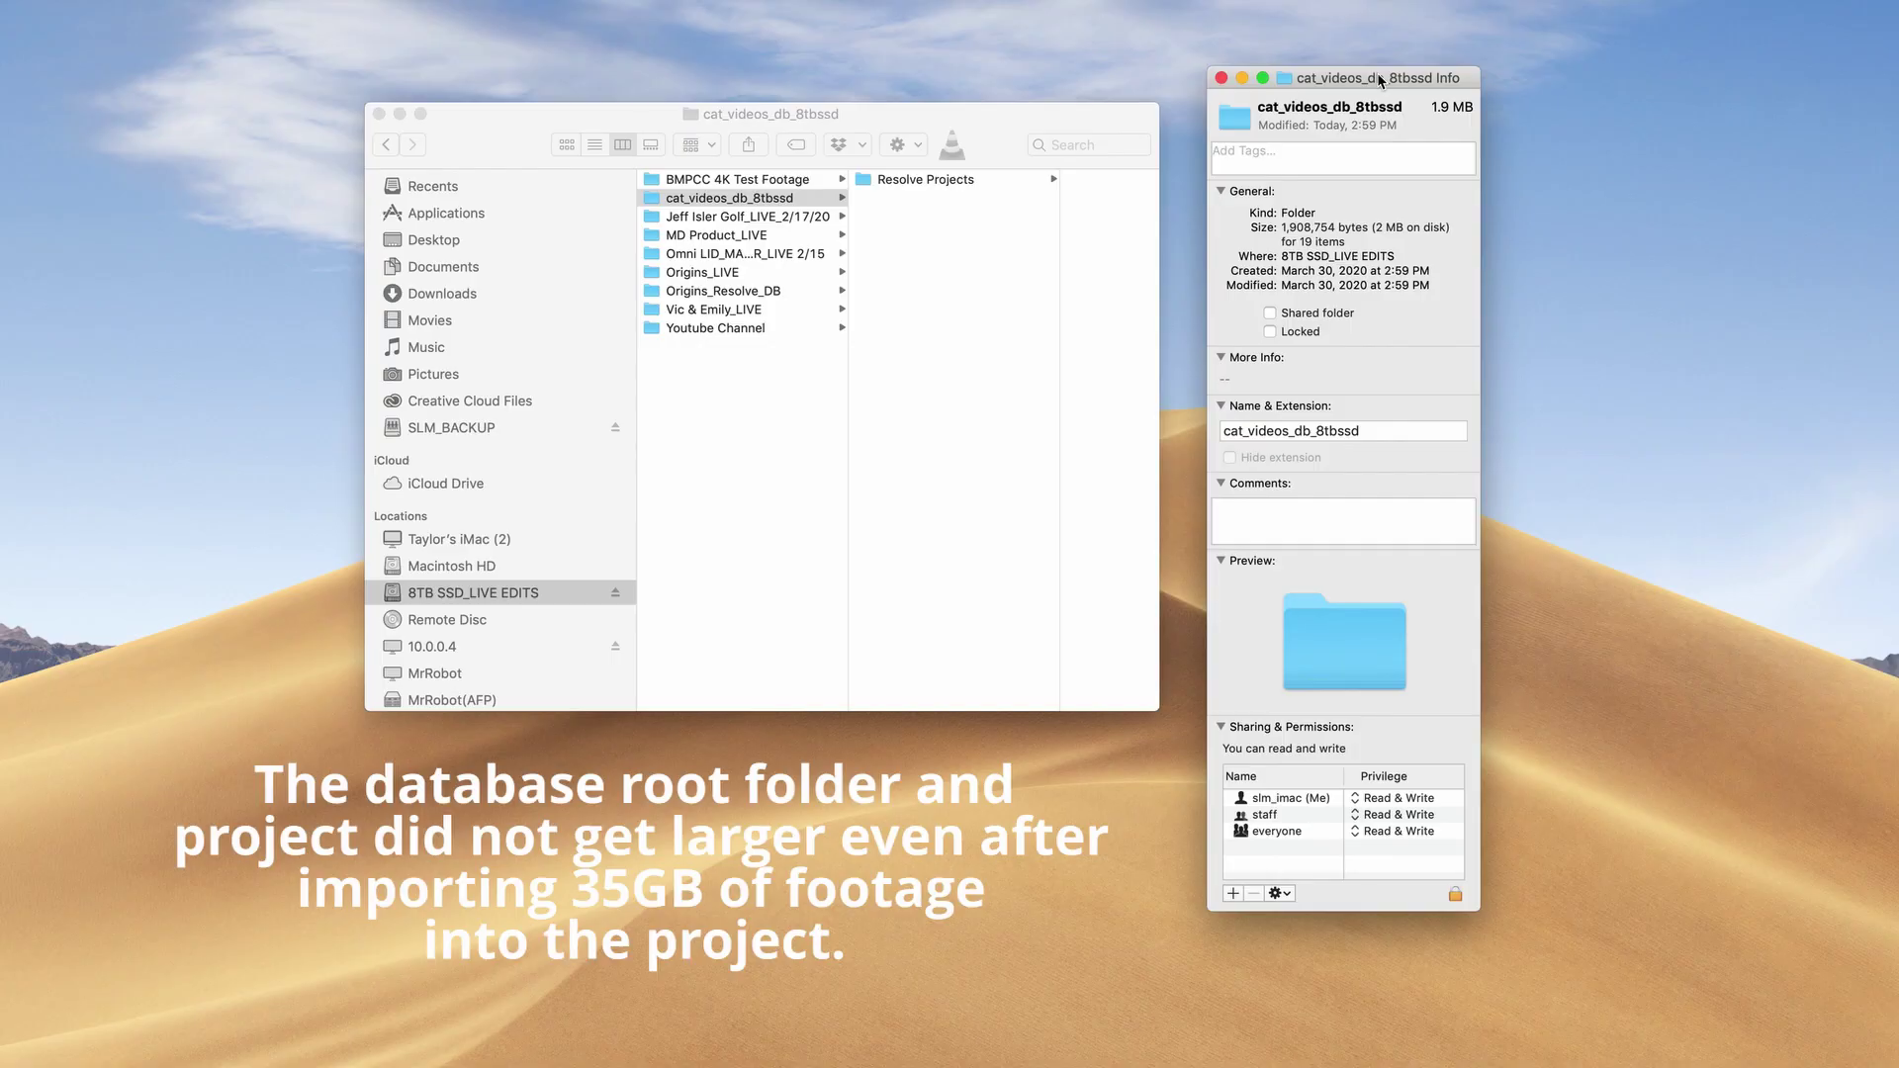
Reposition the database folder's info window and highlight its 1.9 MB size
left_click_drag(1381, 79, 1376, 66)
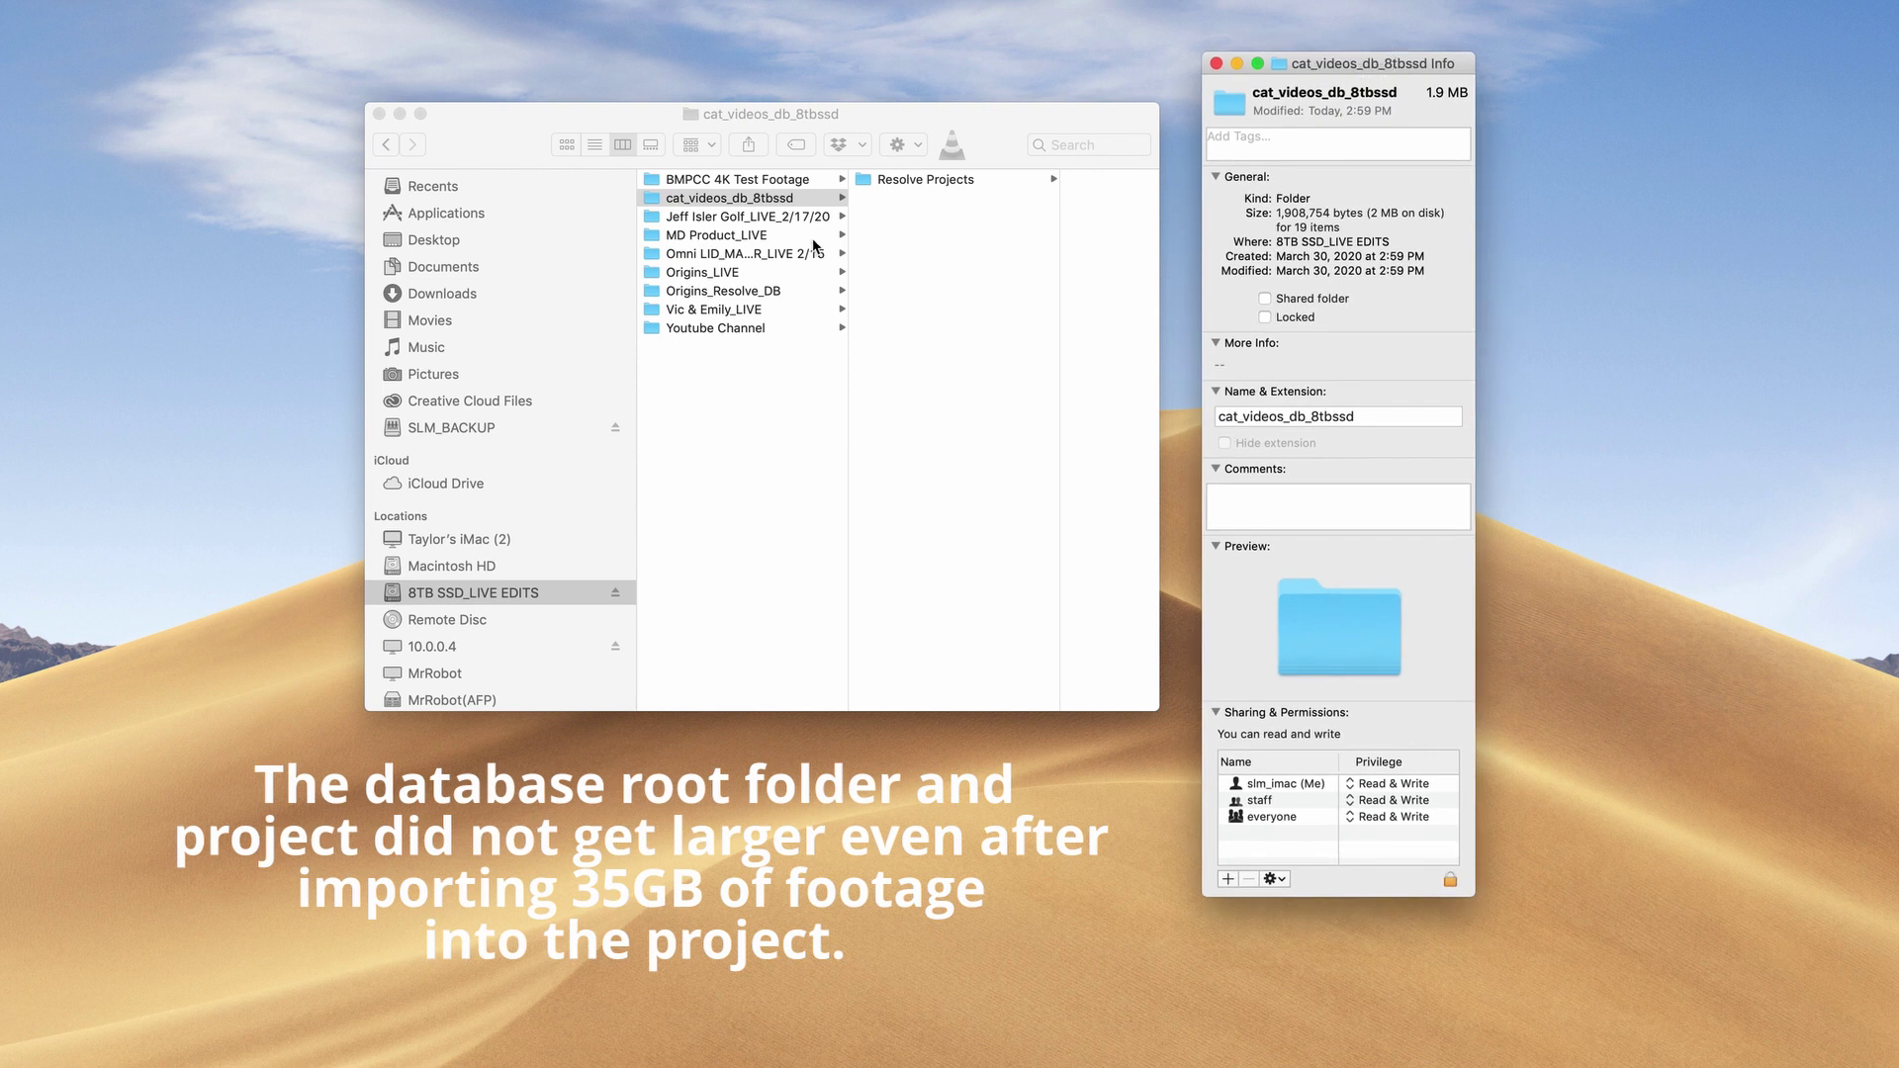
left_click_drag(1430, 98, 1473, 96)
left_click_drag(888, 127, 903, 104)
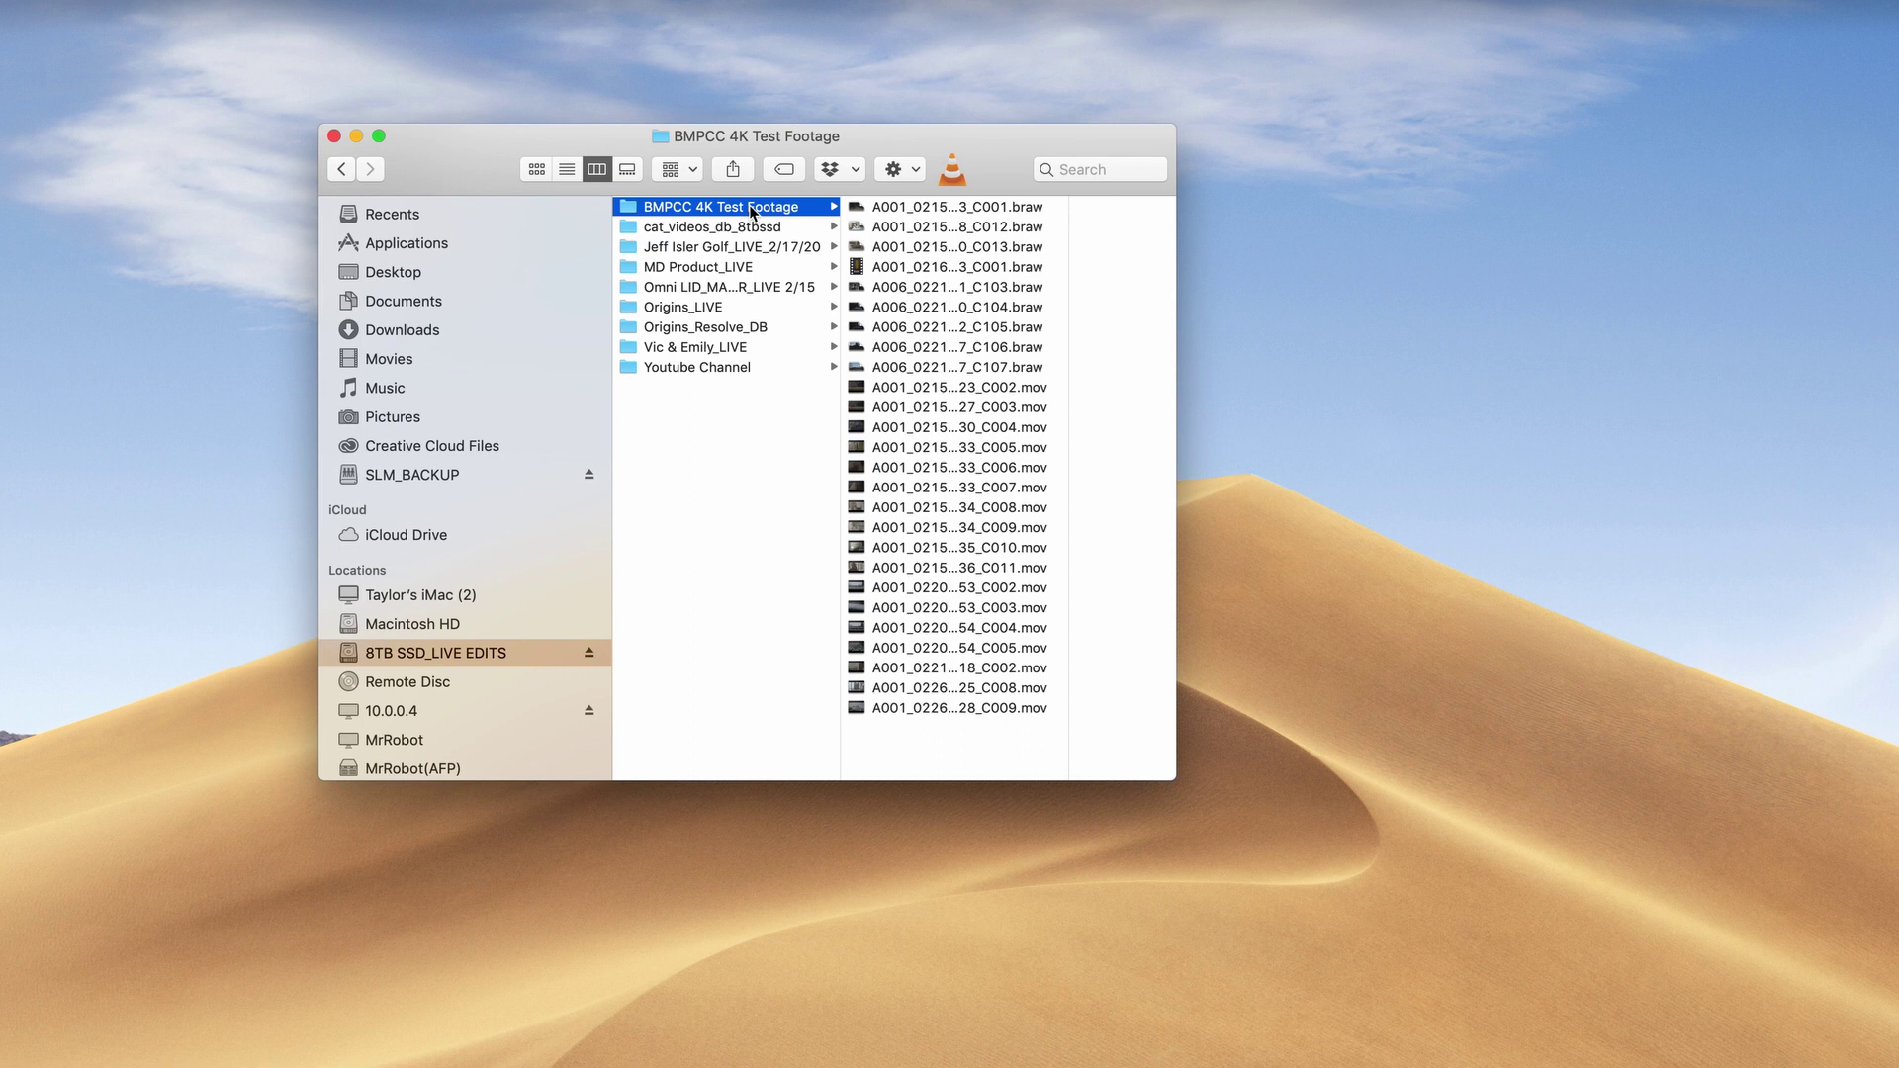
Rename the BMPCC 4K Test Footage folder and check that Resolve's clips go offline
left_click(751, 211)
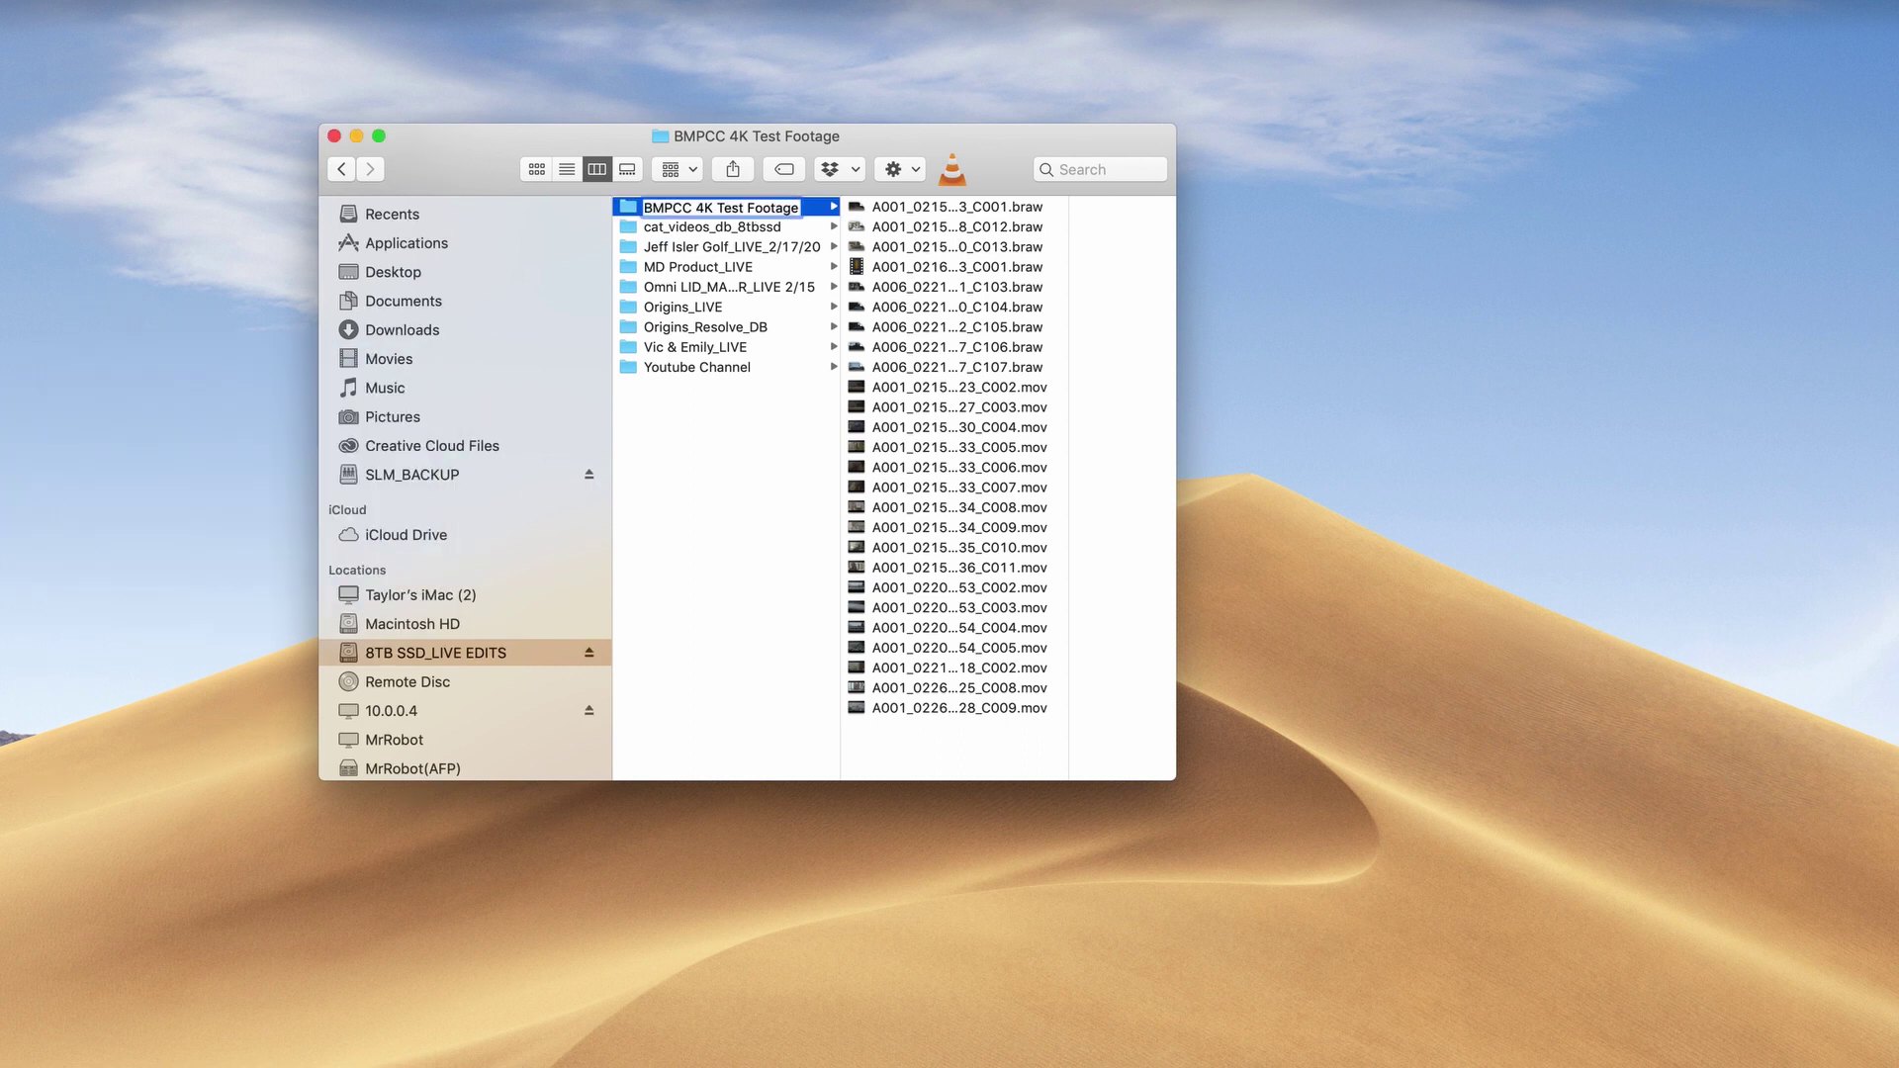
key("Return")
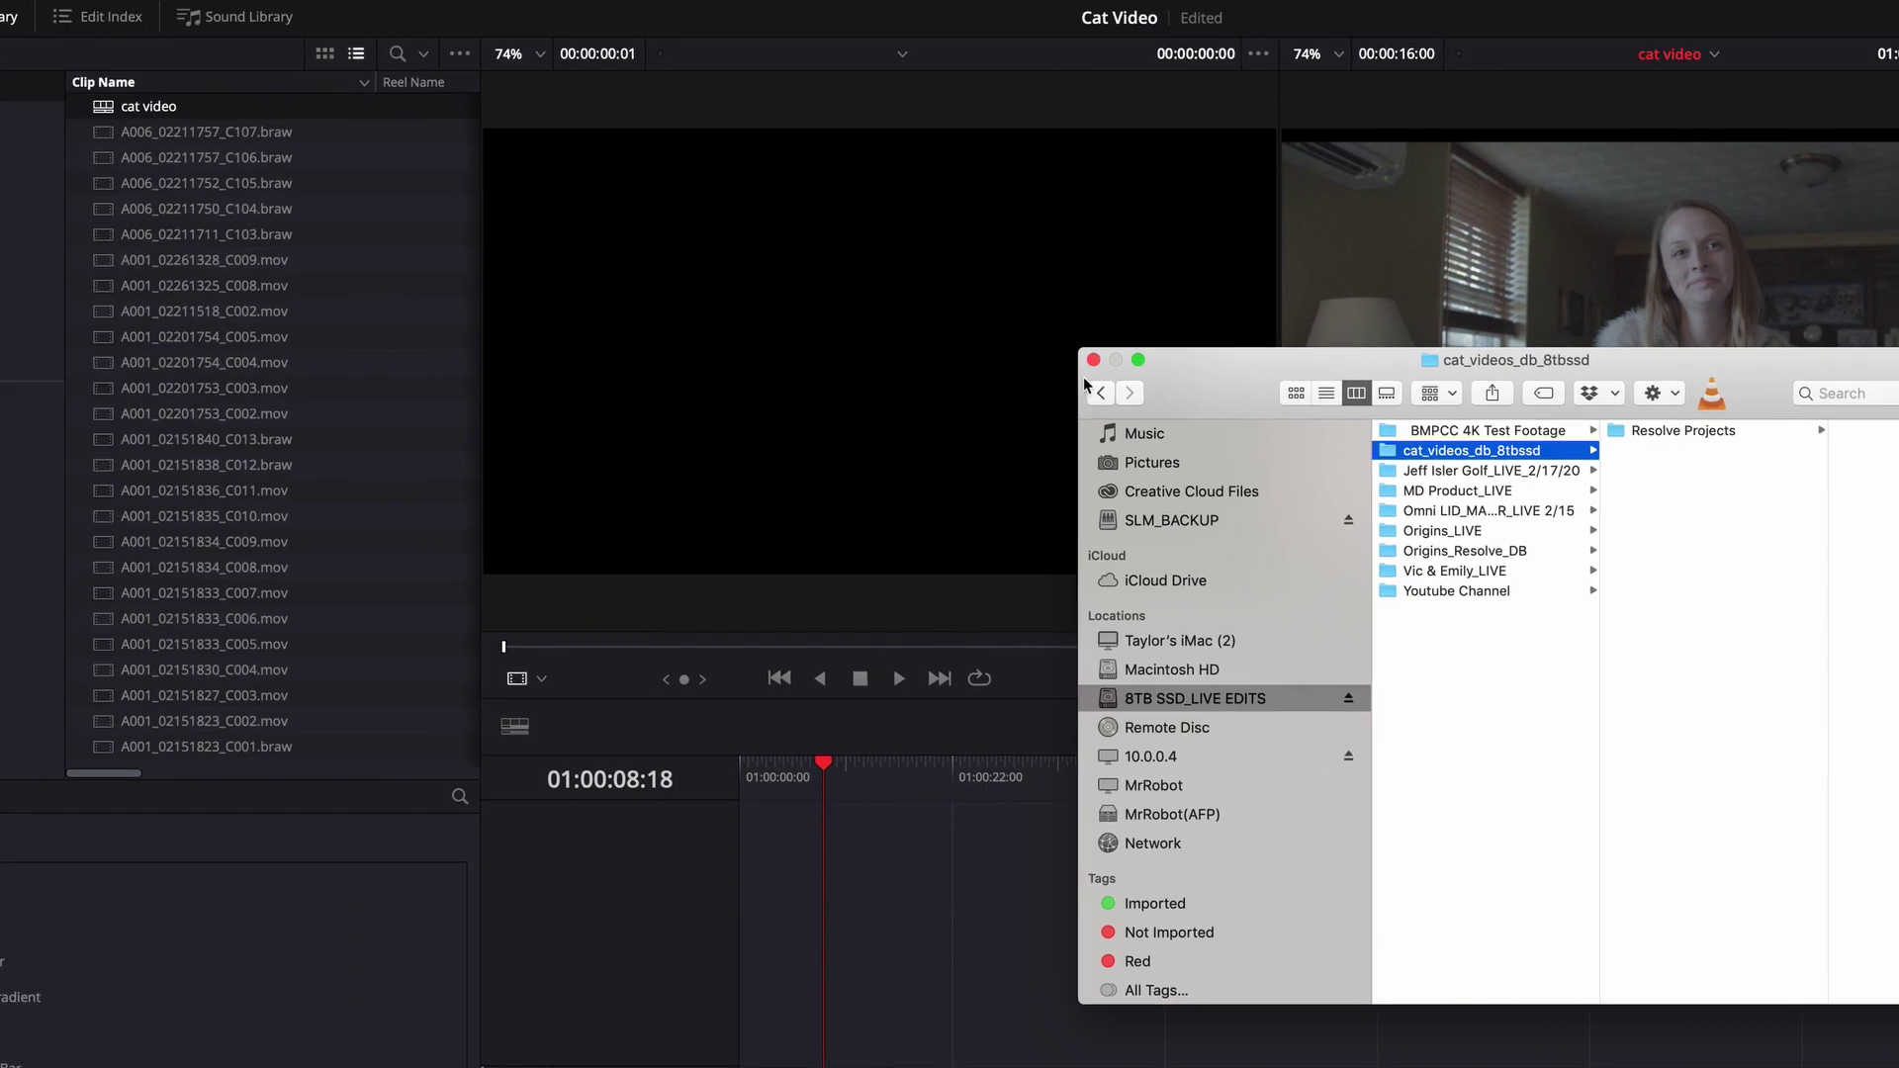
key("super+w")
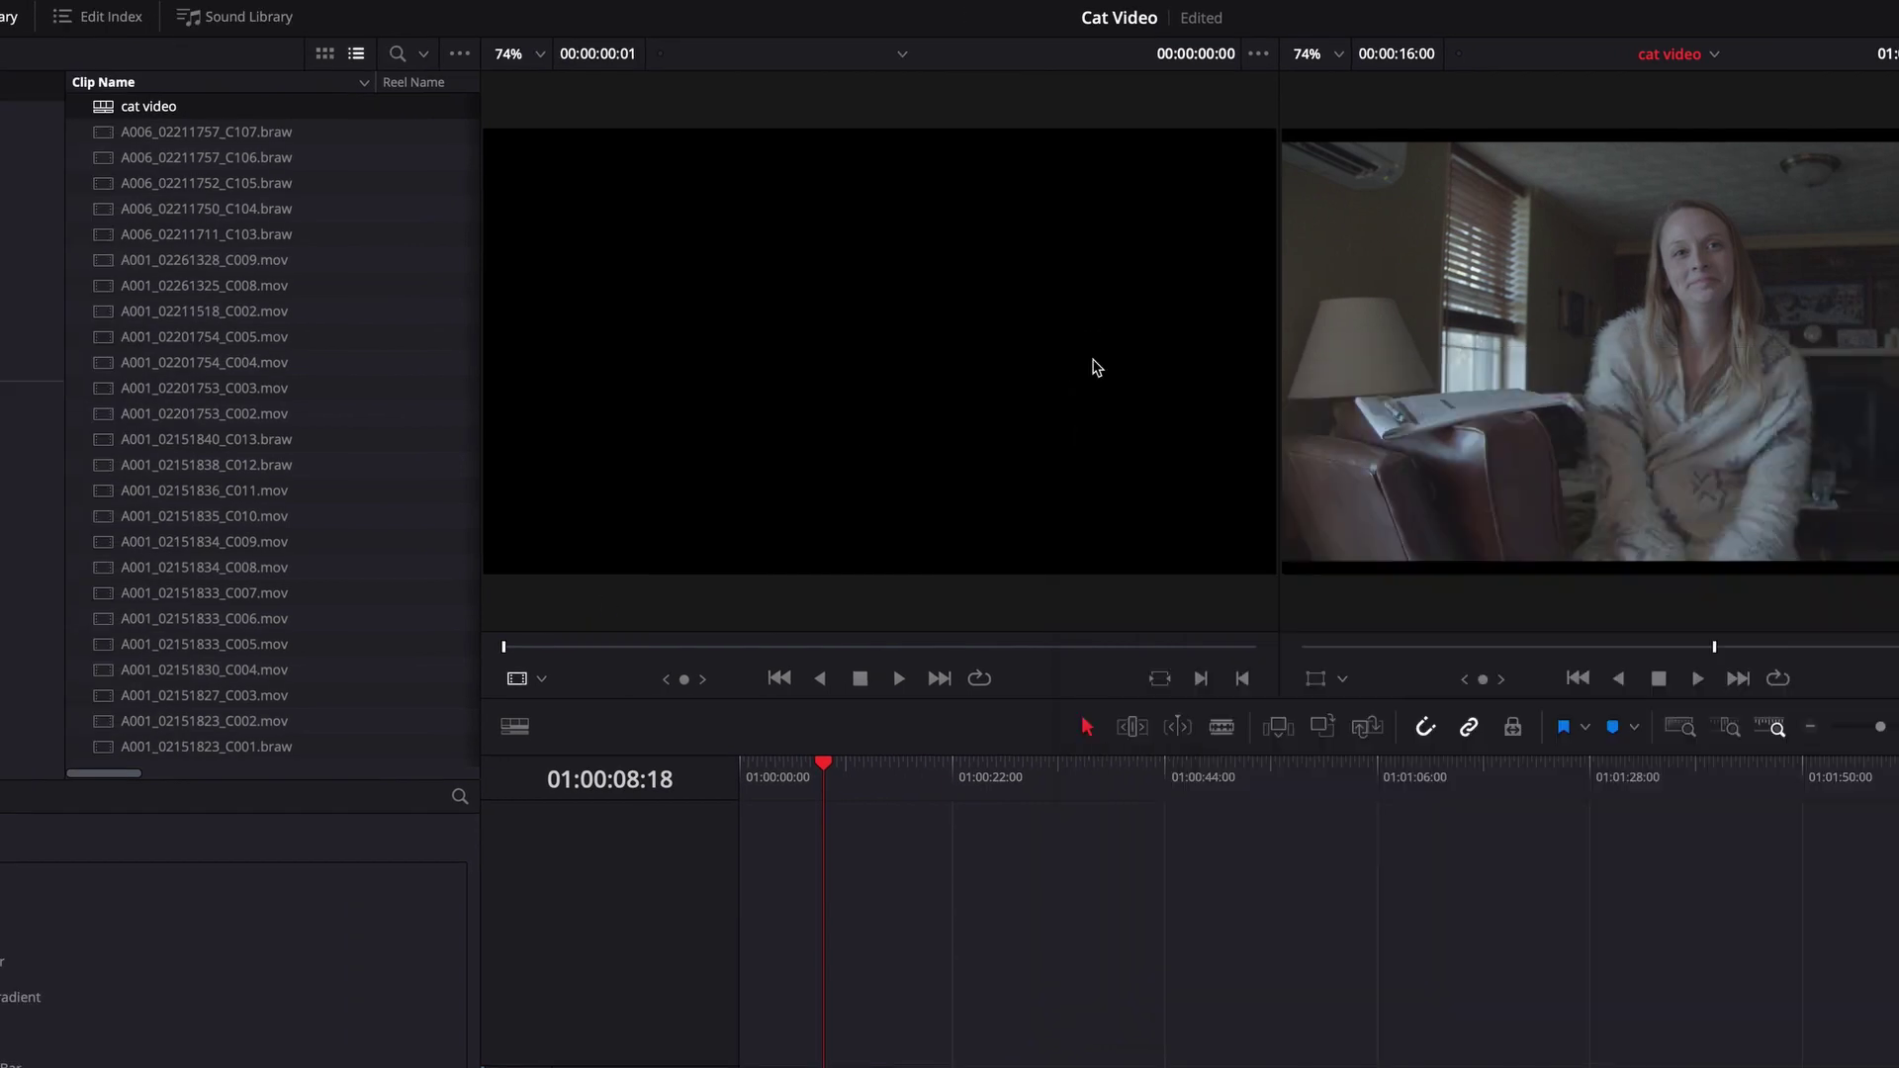
left_click(93, 244)
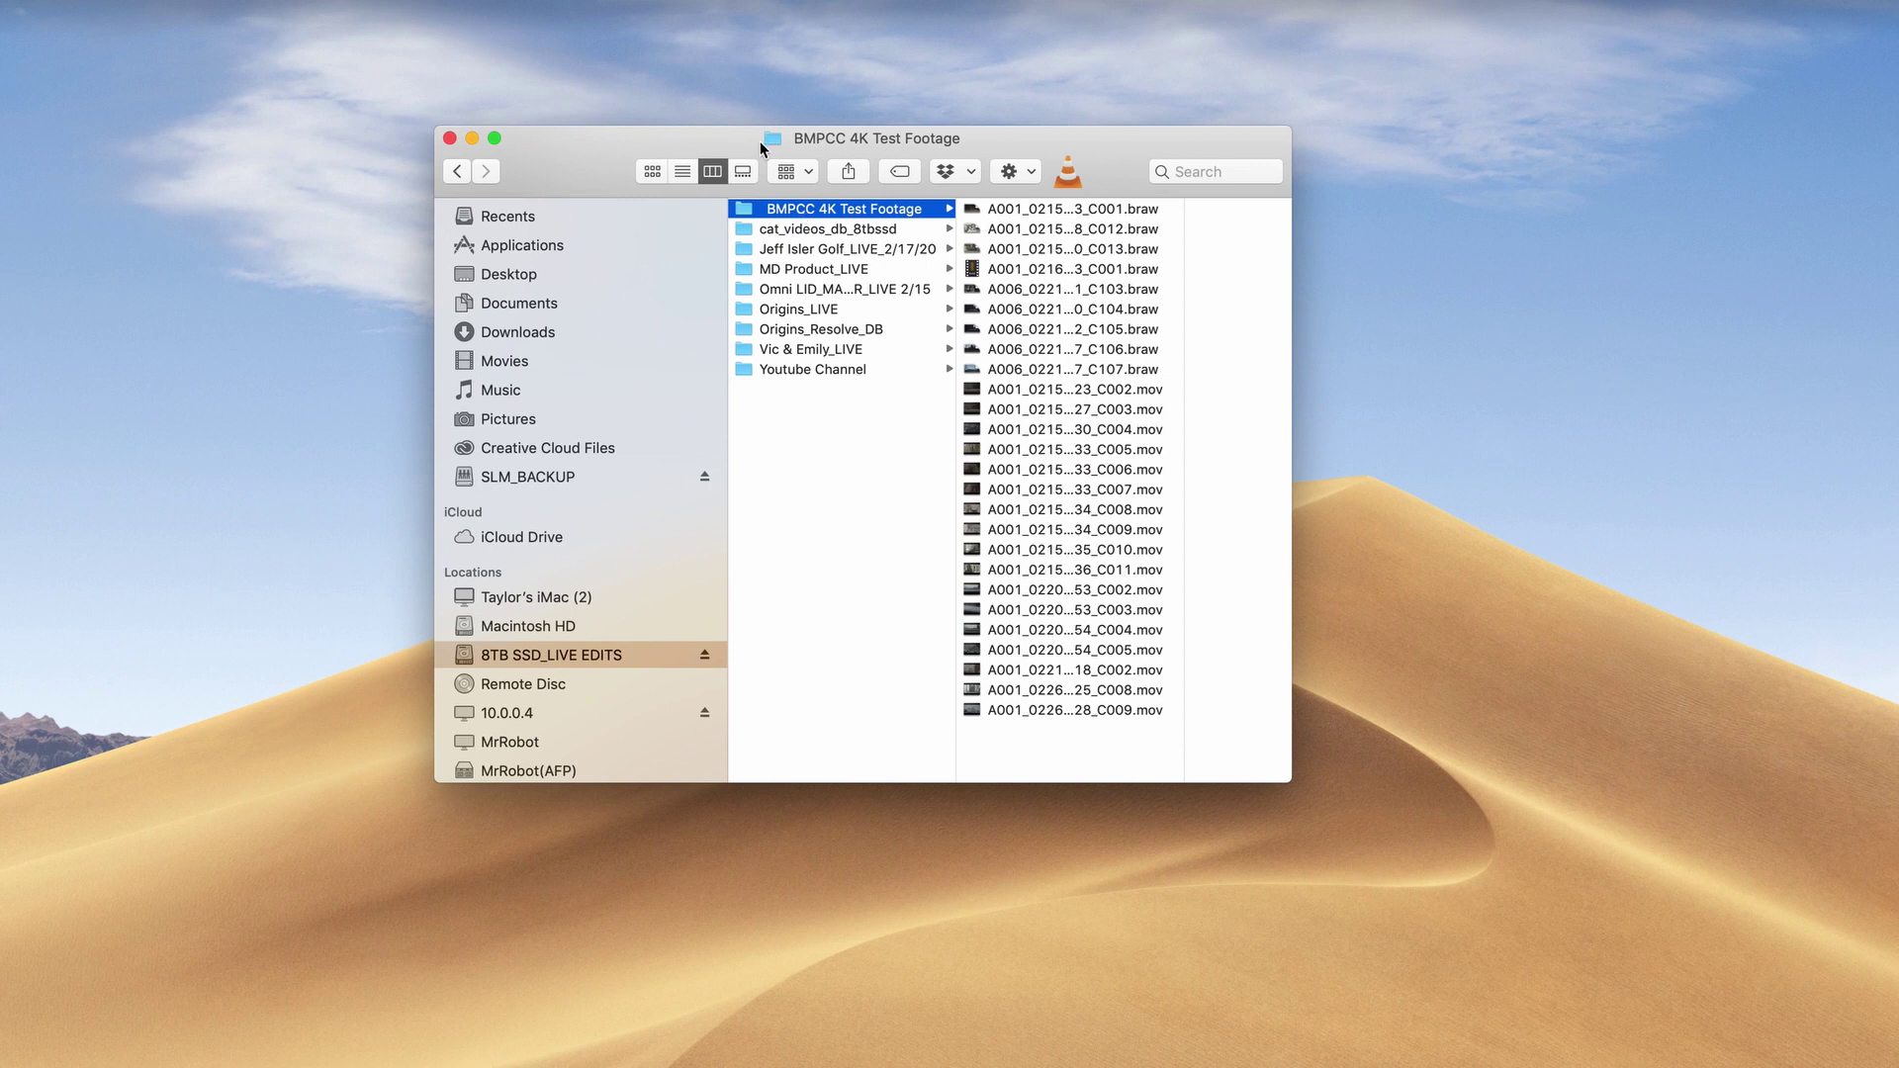
left_click_drag(720, 141, 720, 135)
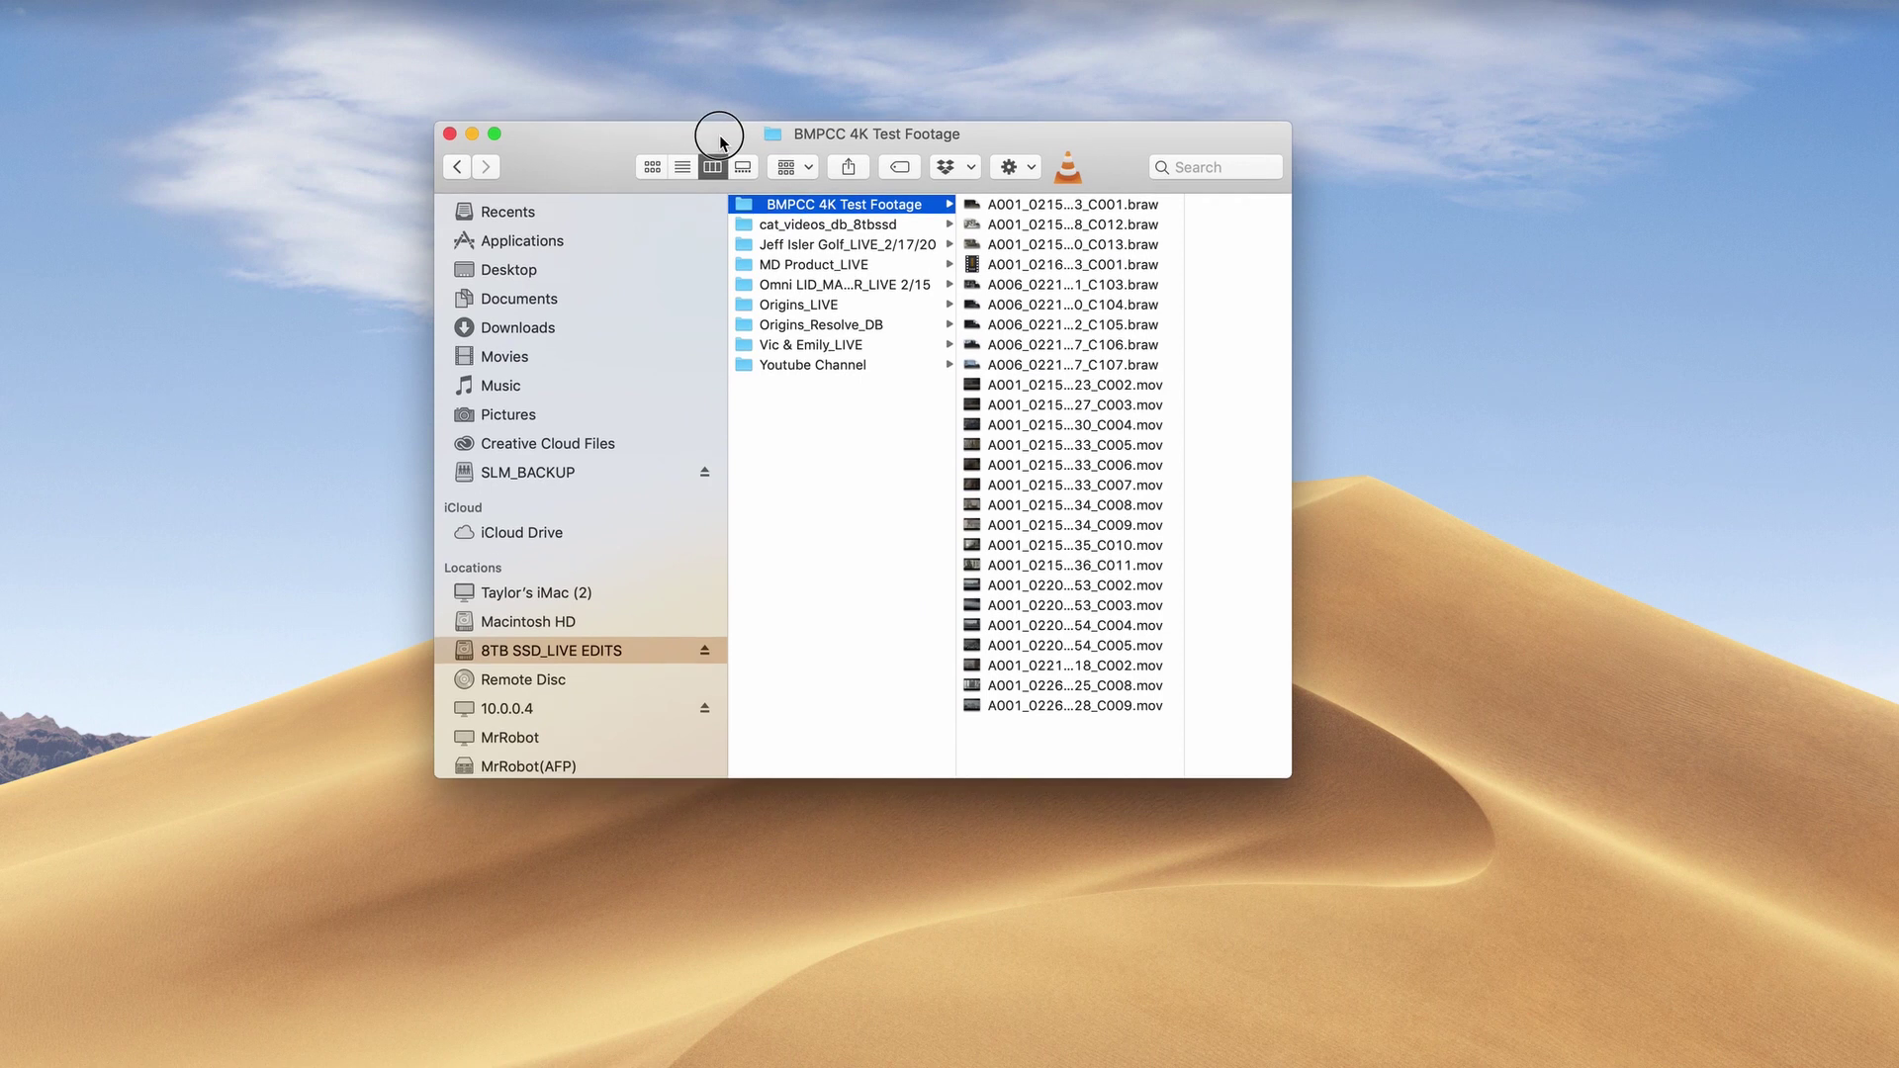
Browse cat_videos_db_8tbssd > Resolve Projects > Settings > Users, then open Vic & Emily_LIVE
left_click(819, 226)
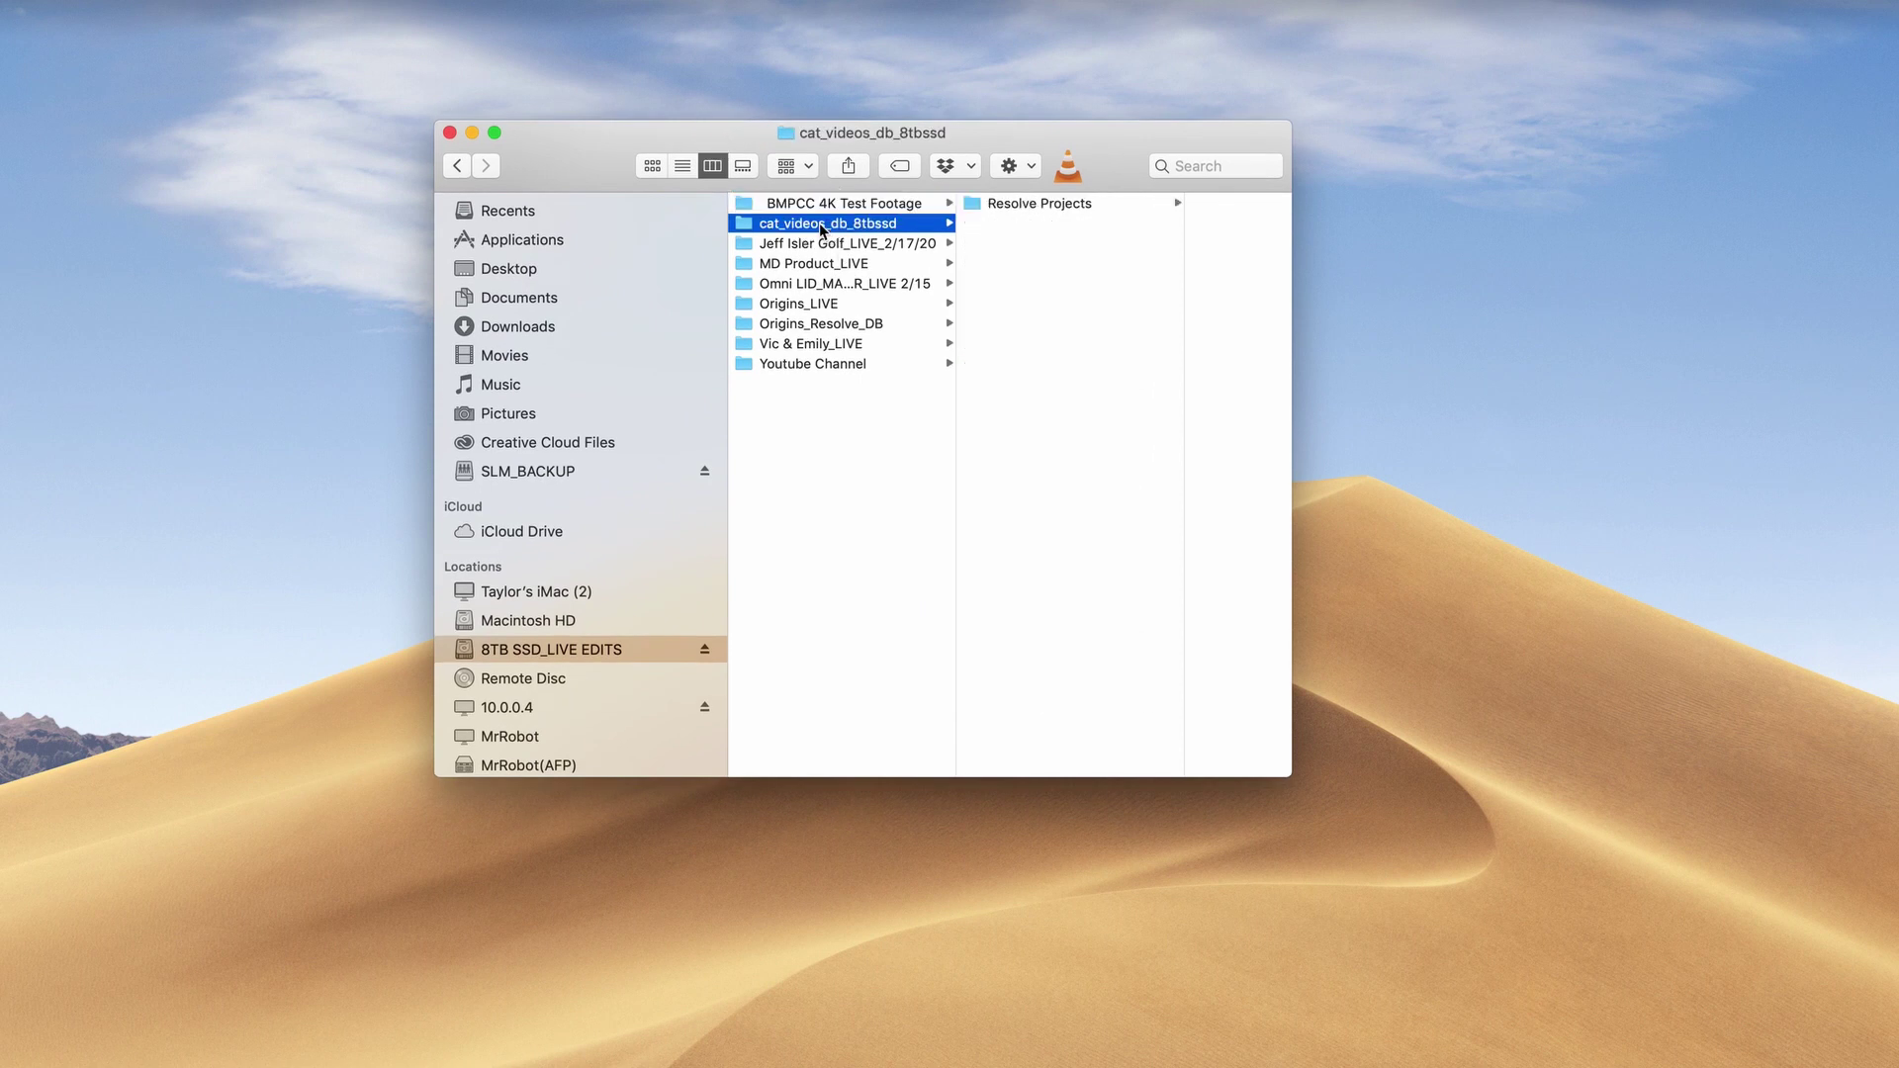
left_click(1034, 198)
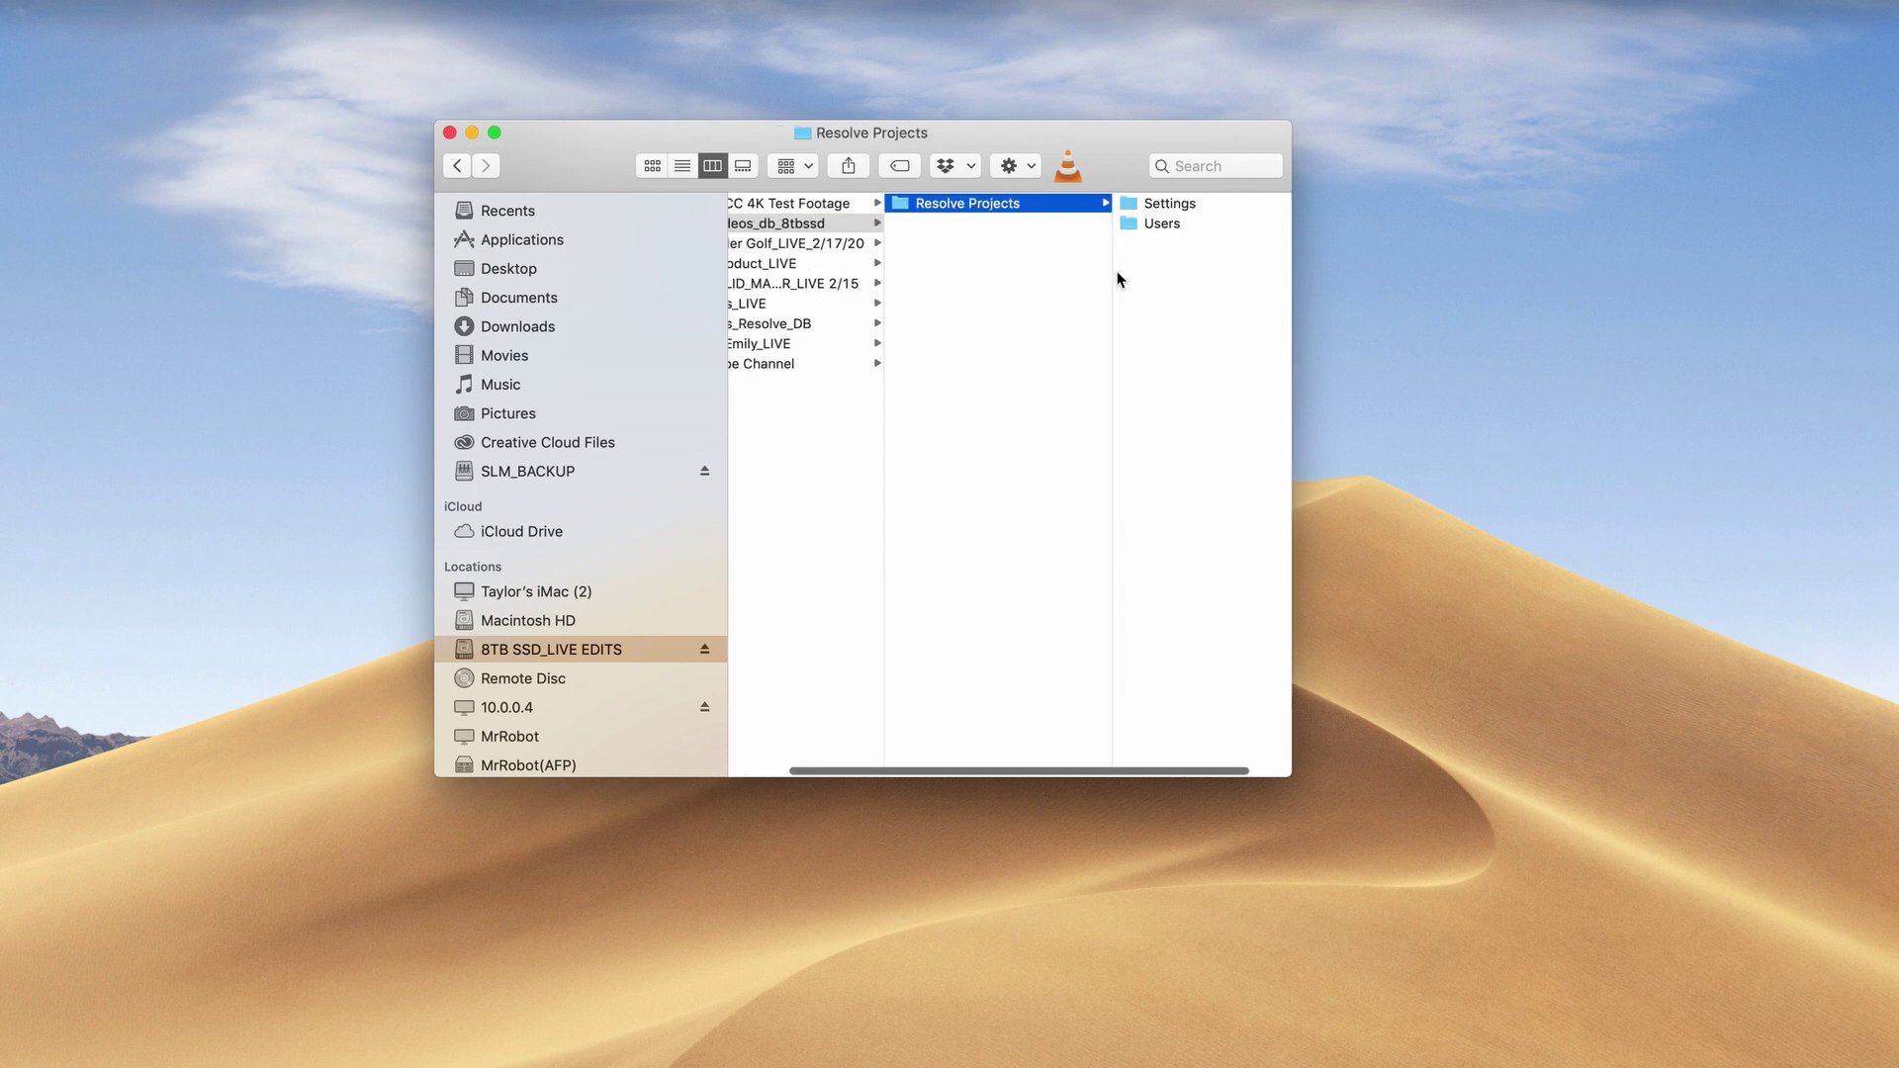
left_click_drag(1291, 252, 1392, 245)
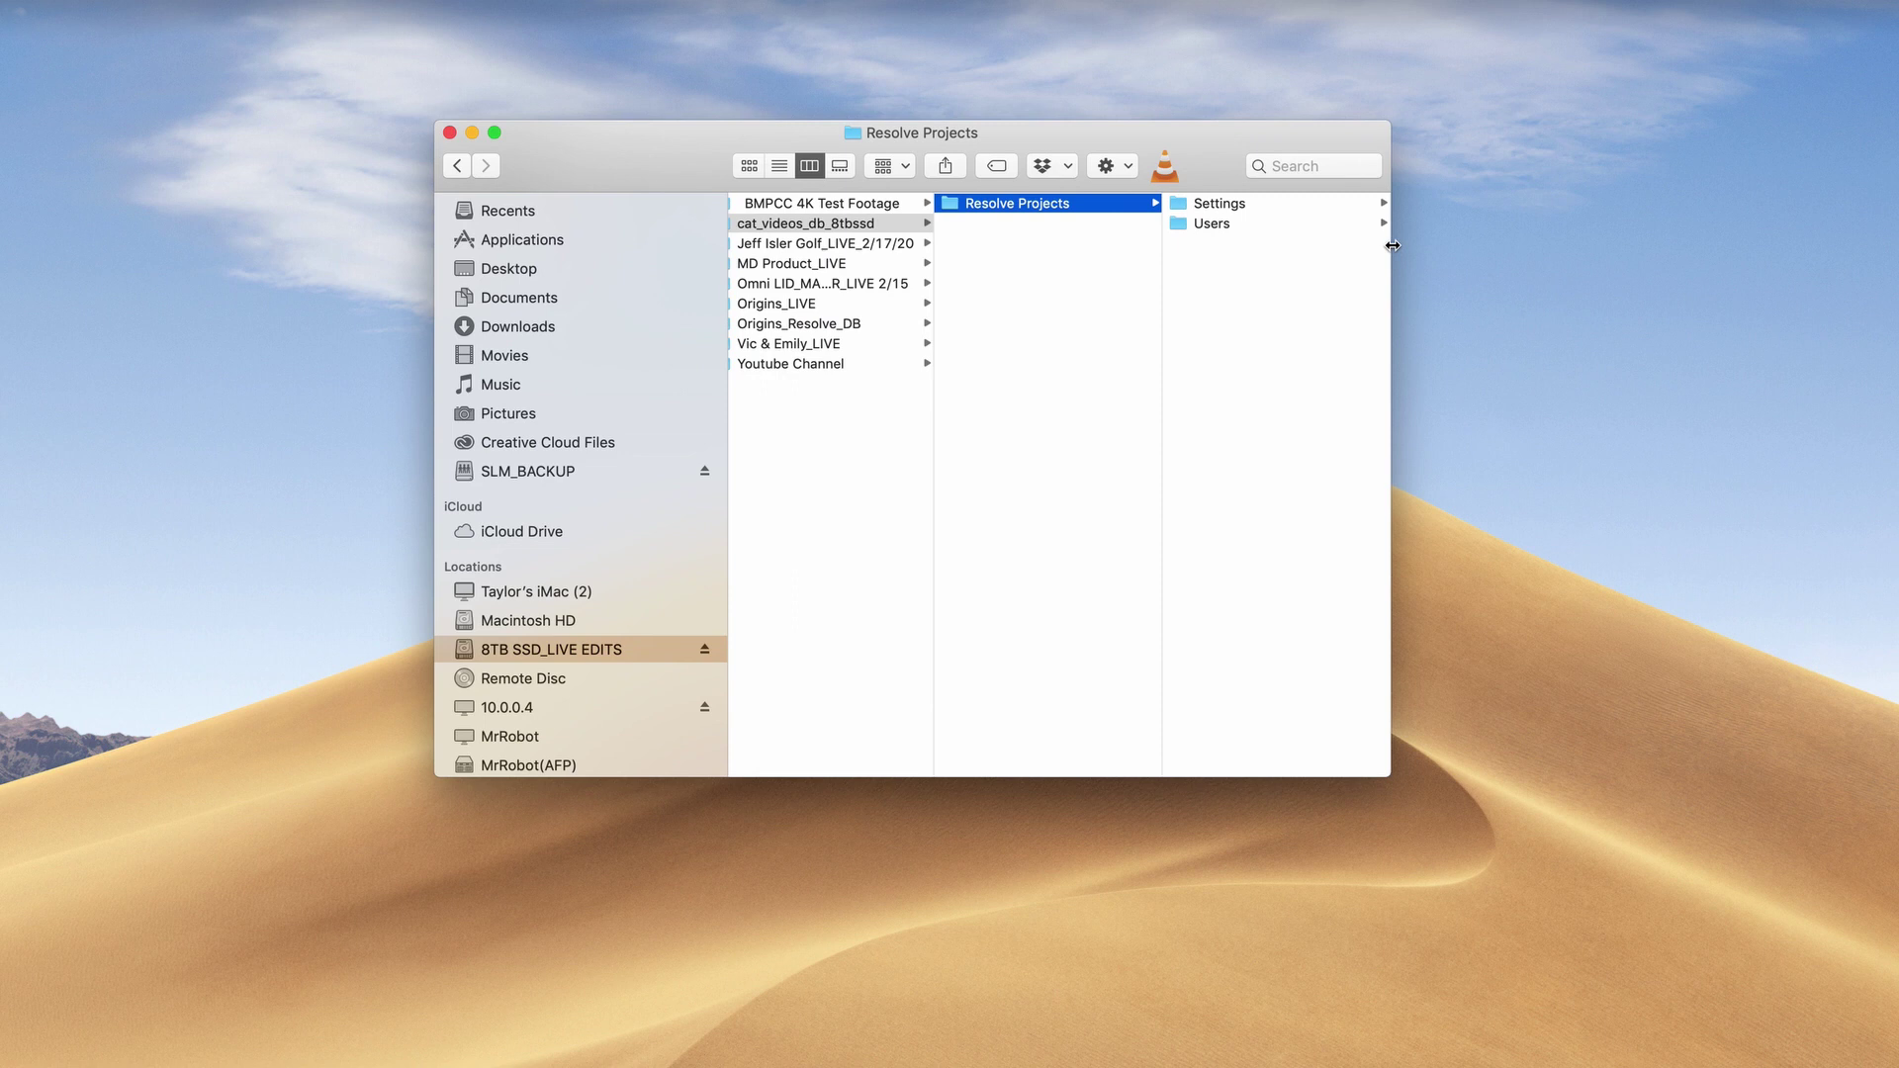
left_click_drag(1393, 246, 1490, 245)
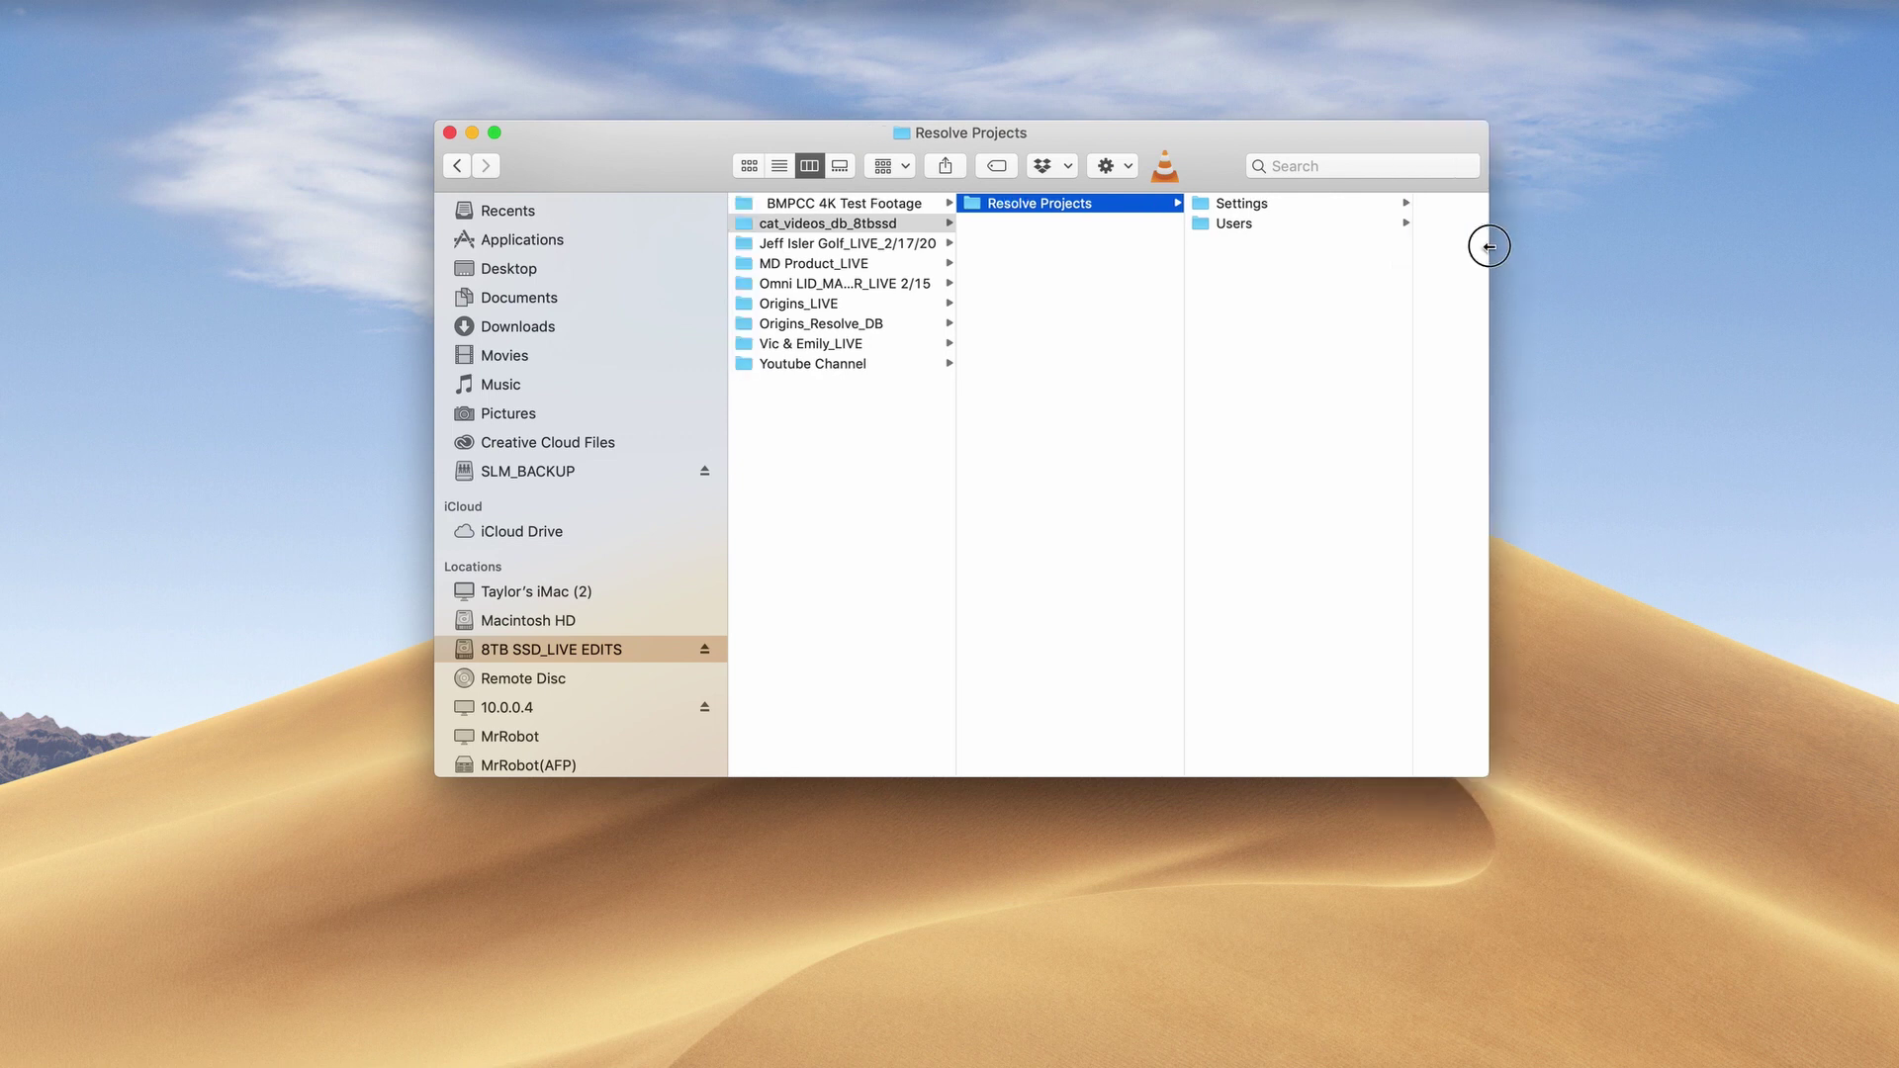
left_click(1270, 205)
left_click(1164, 228)
scroll(1111, 254, "left", 5)
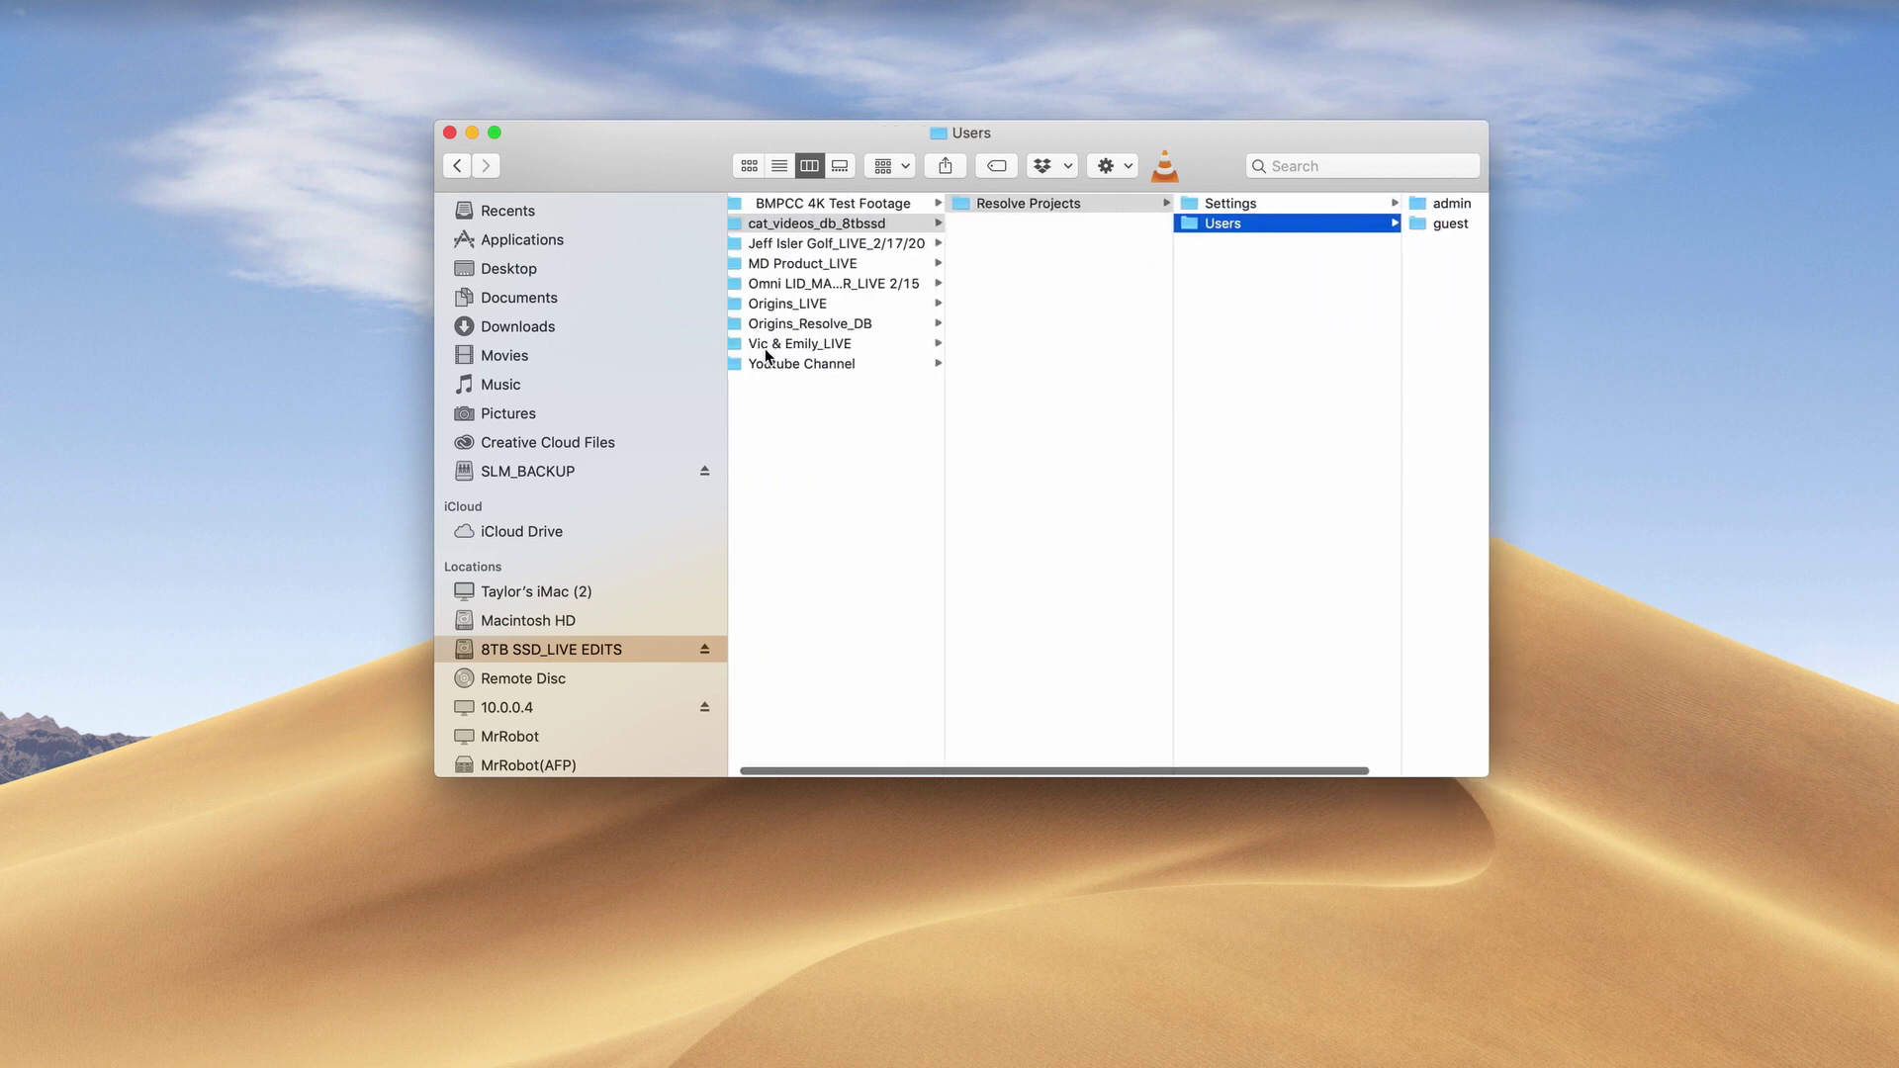
left_click(797, 345)
Open the Vic & Emily library's package contents down to Media > Original Media
left_click(977, 284)
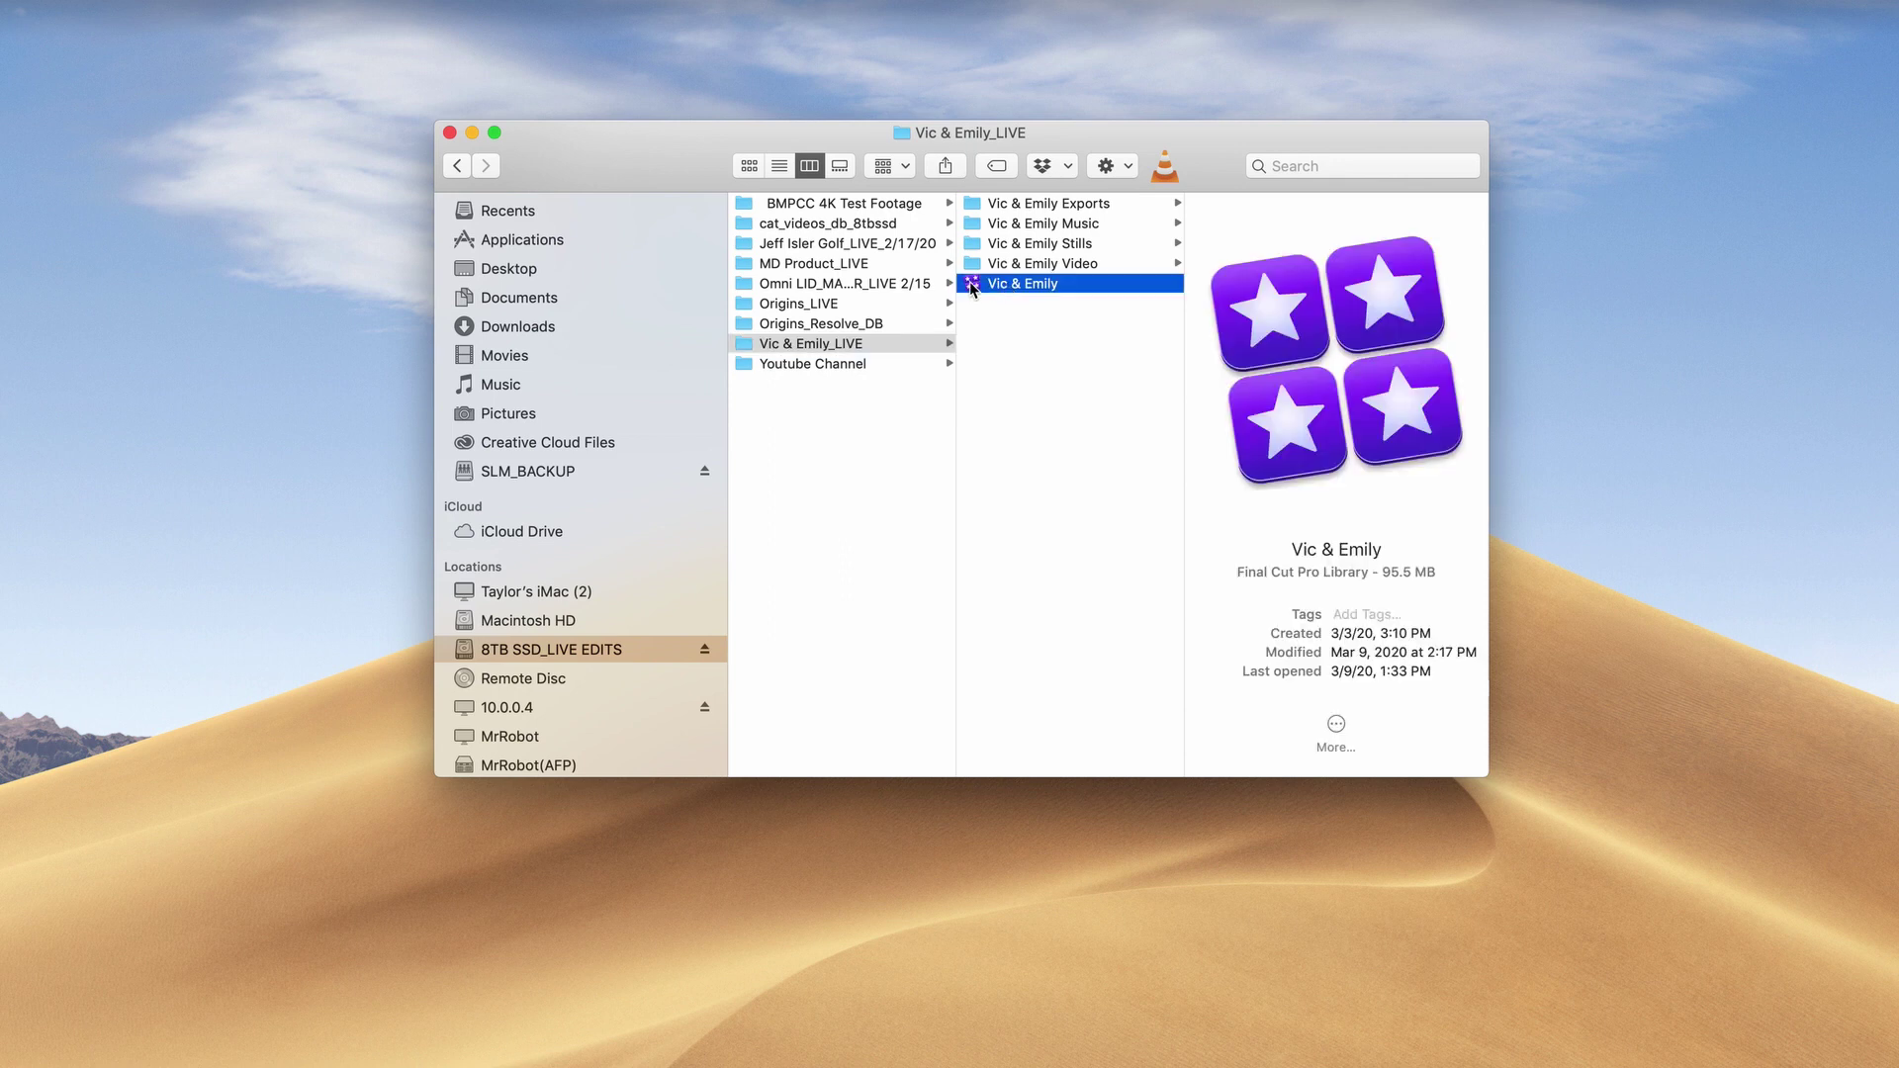
right_click(972, 288)
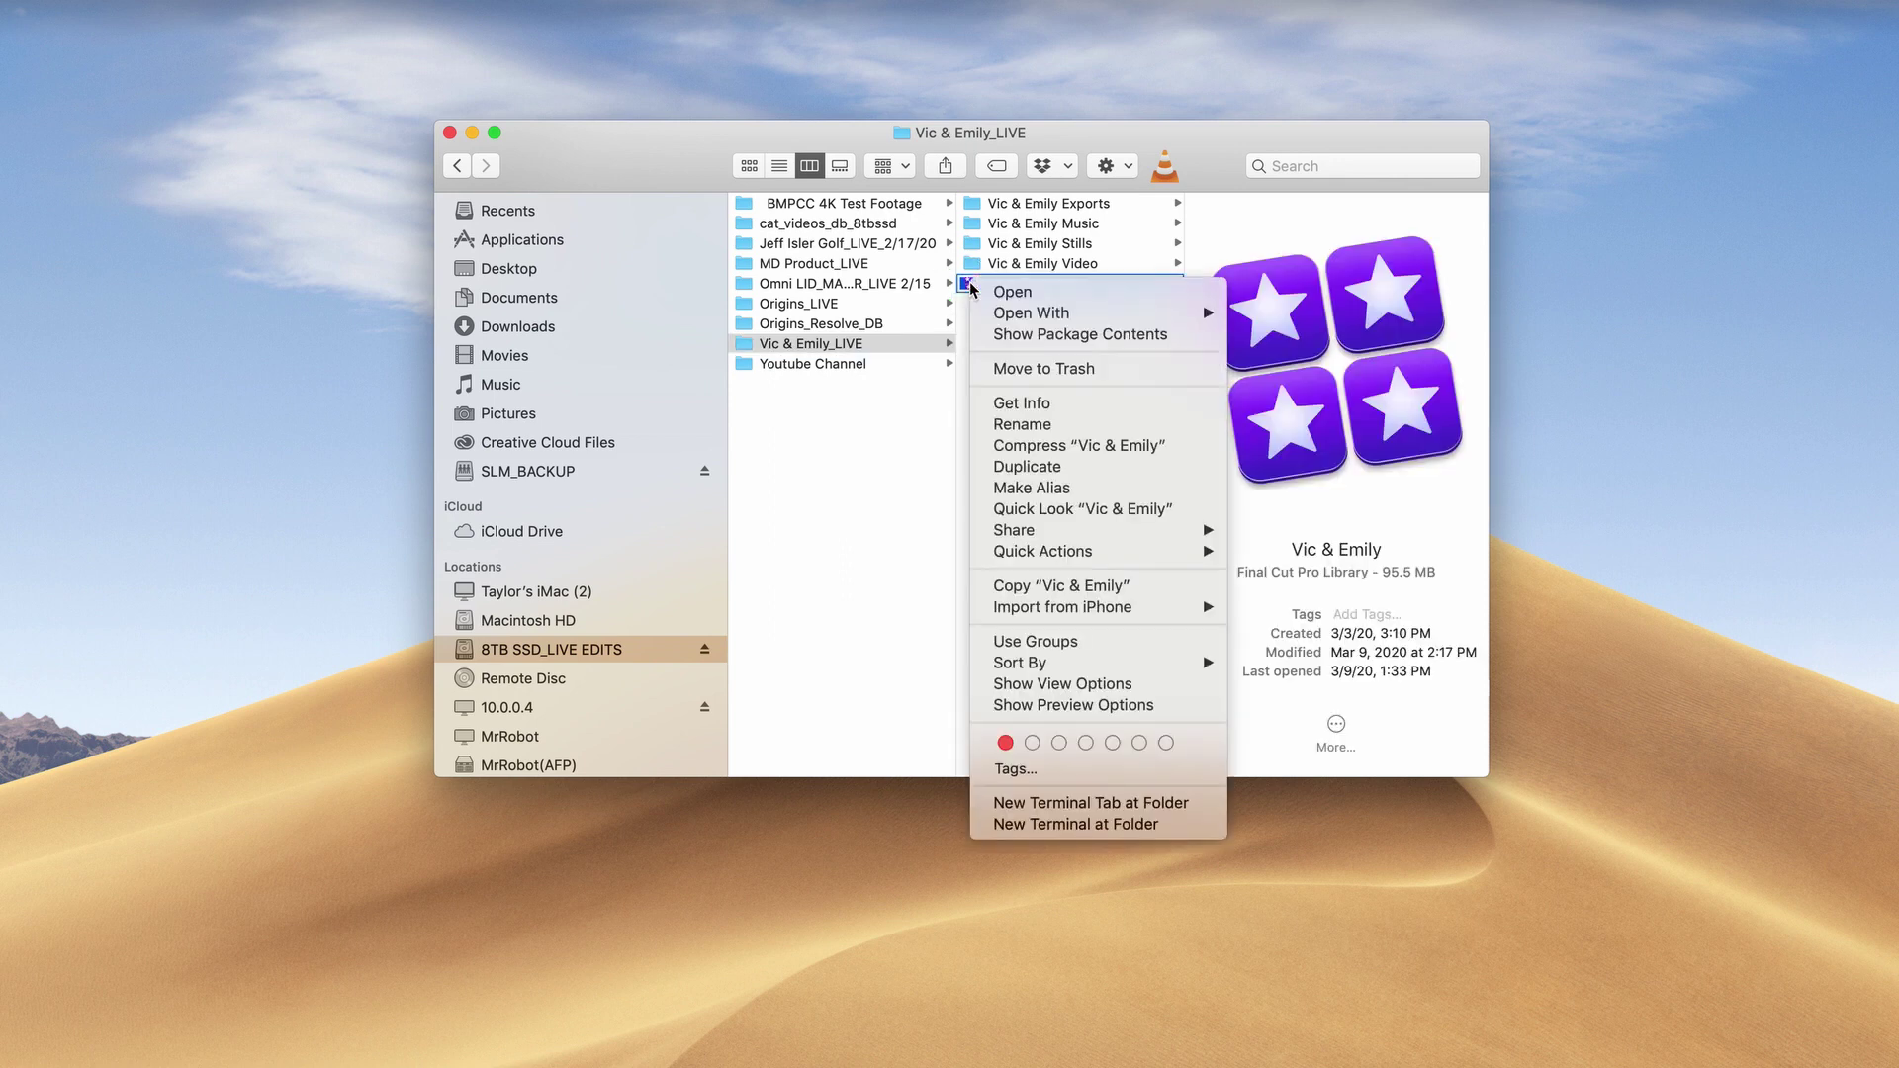
left_click(1021, 334)
left_click(809, 224)
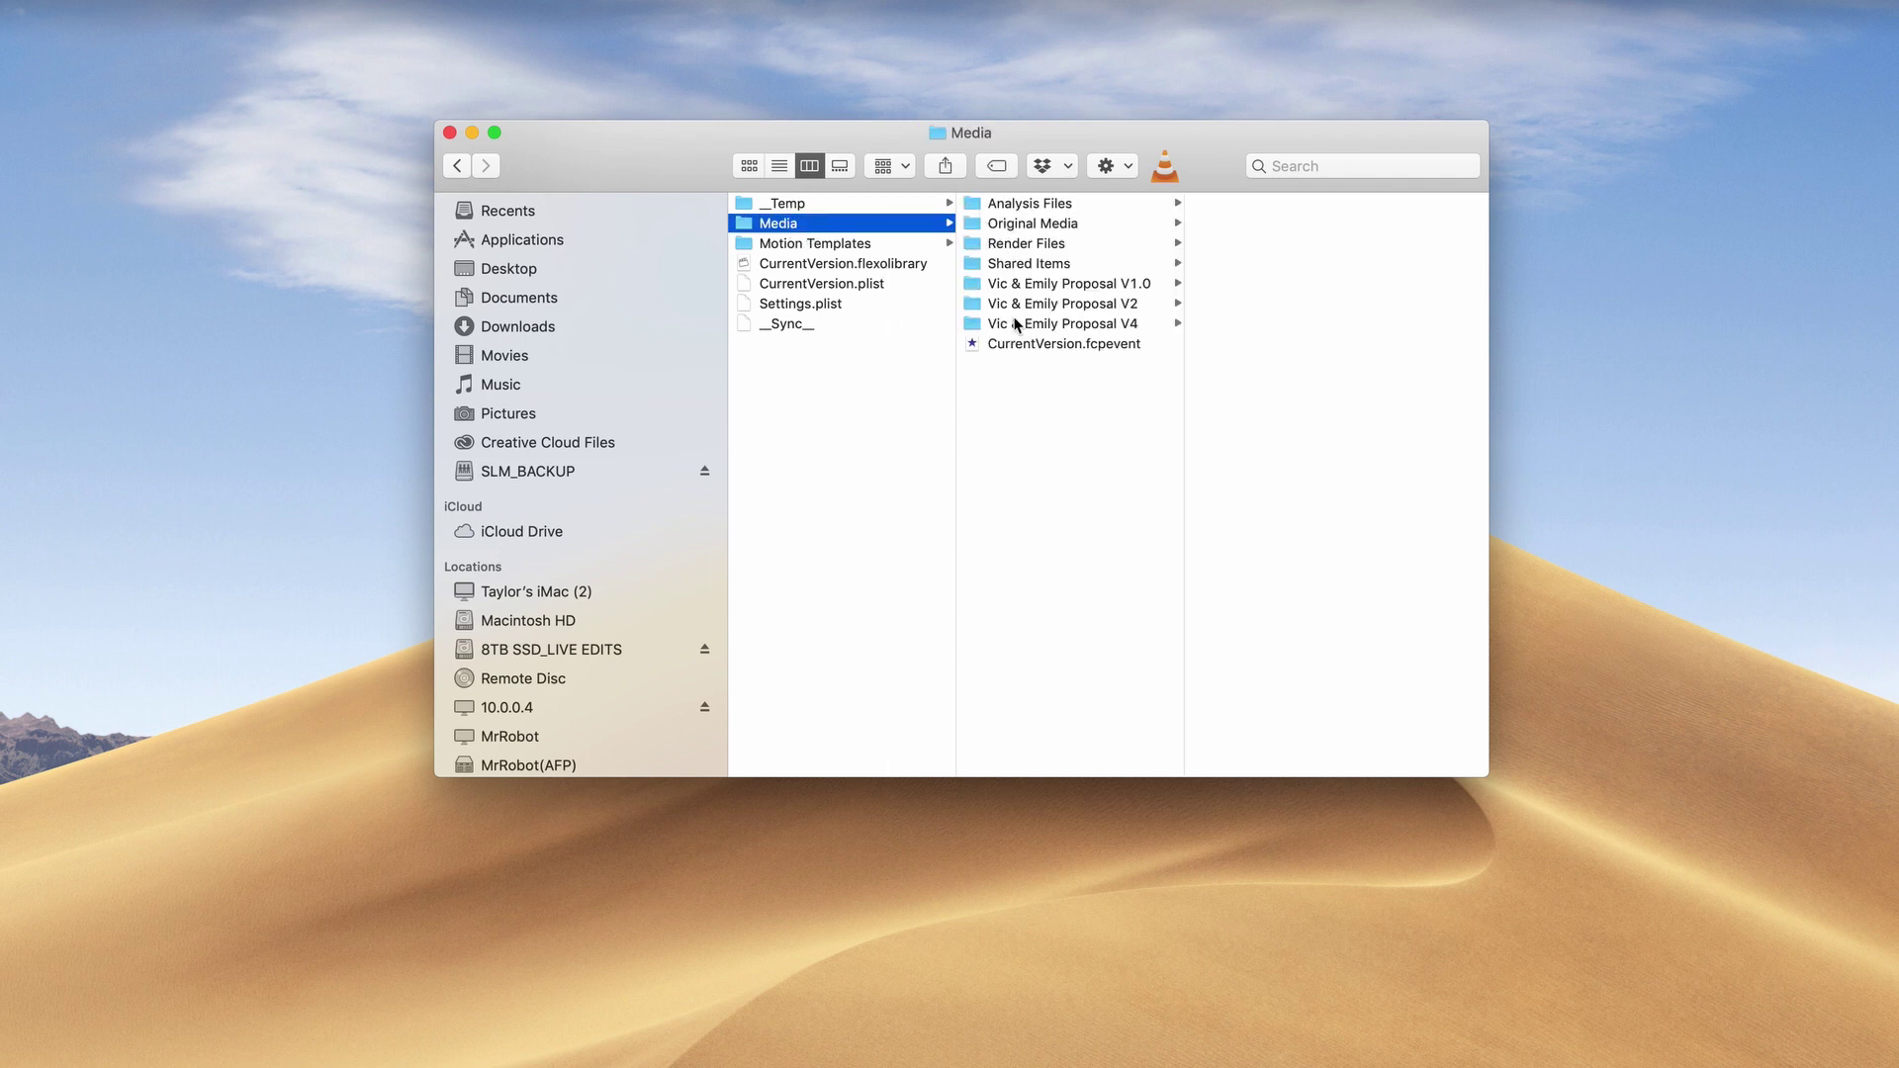
left_click(1018, 226)
Scroll through the Original Media clips, then return to the 8TB SSD_LIVE EDITS top level
scroll(1273, 478, "down", 10)
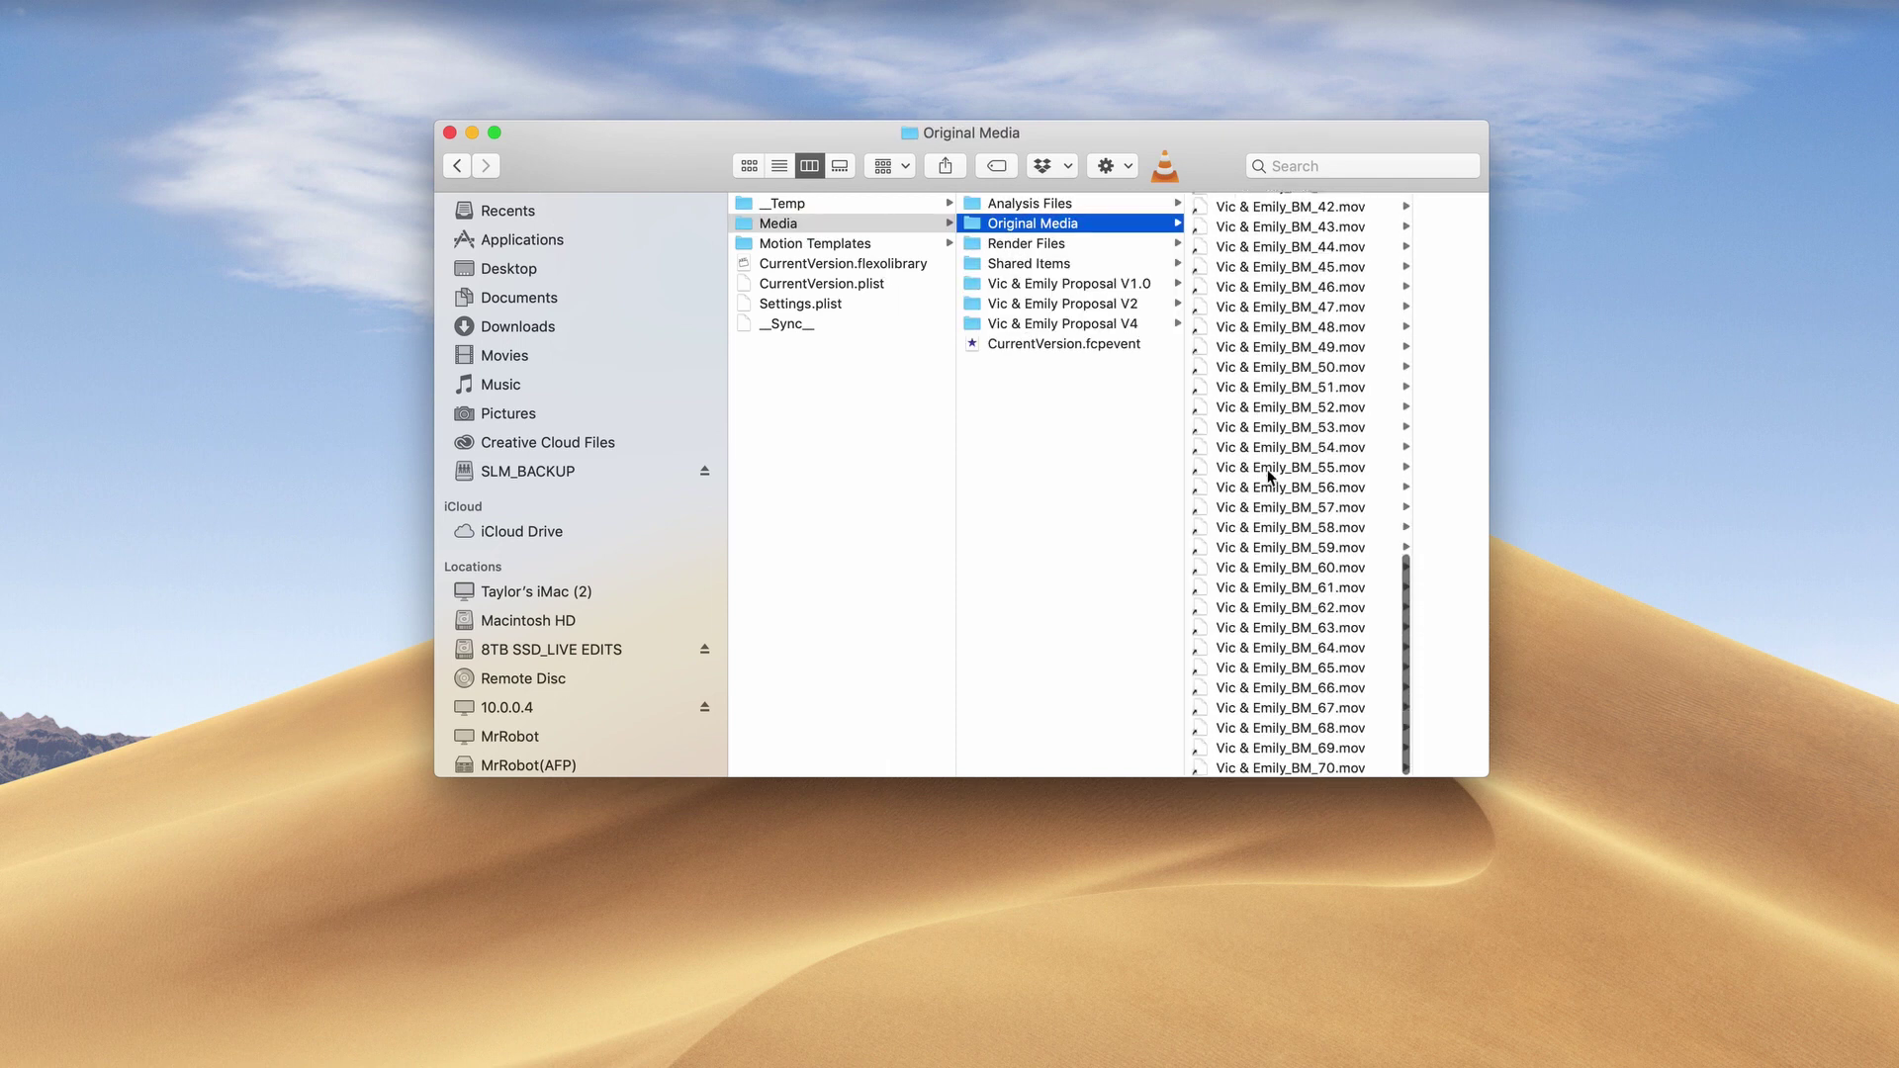
scroll(1254, 376, "up", 10)
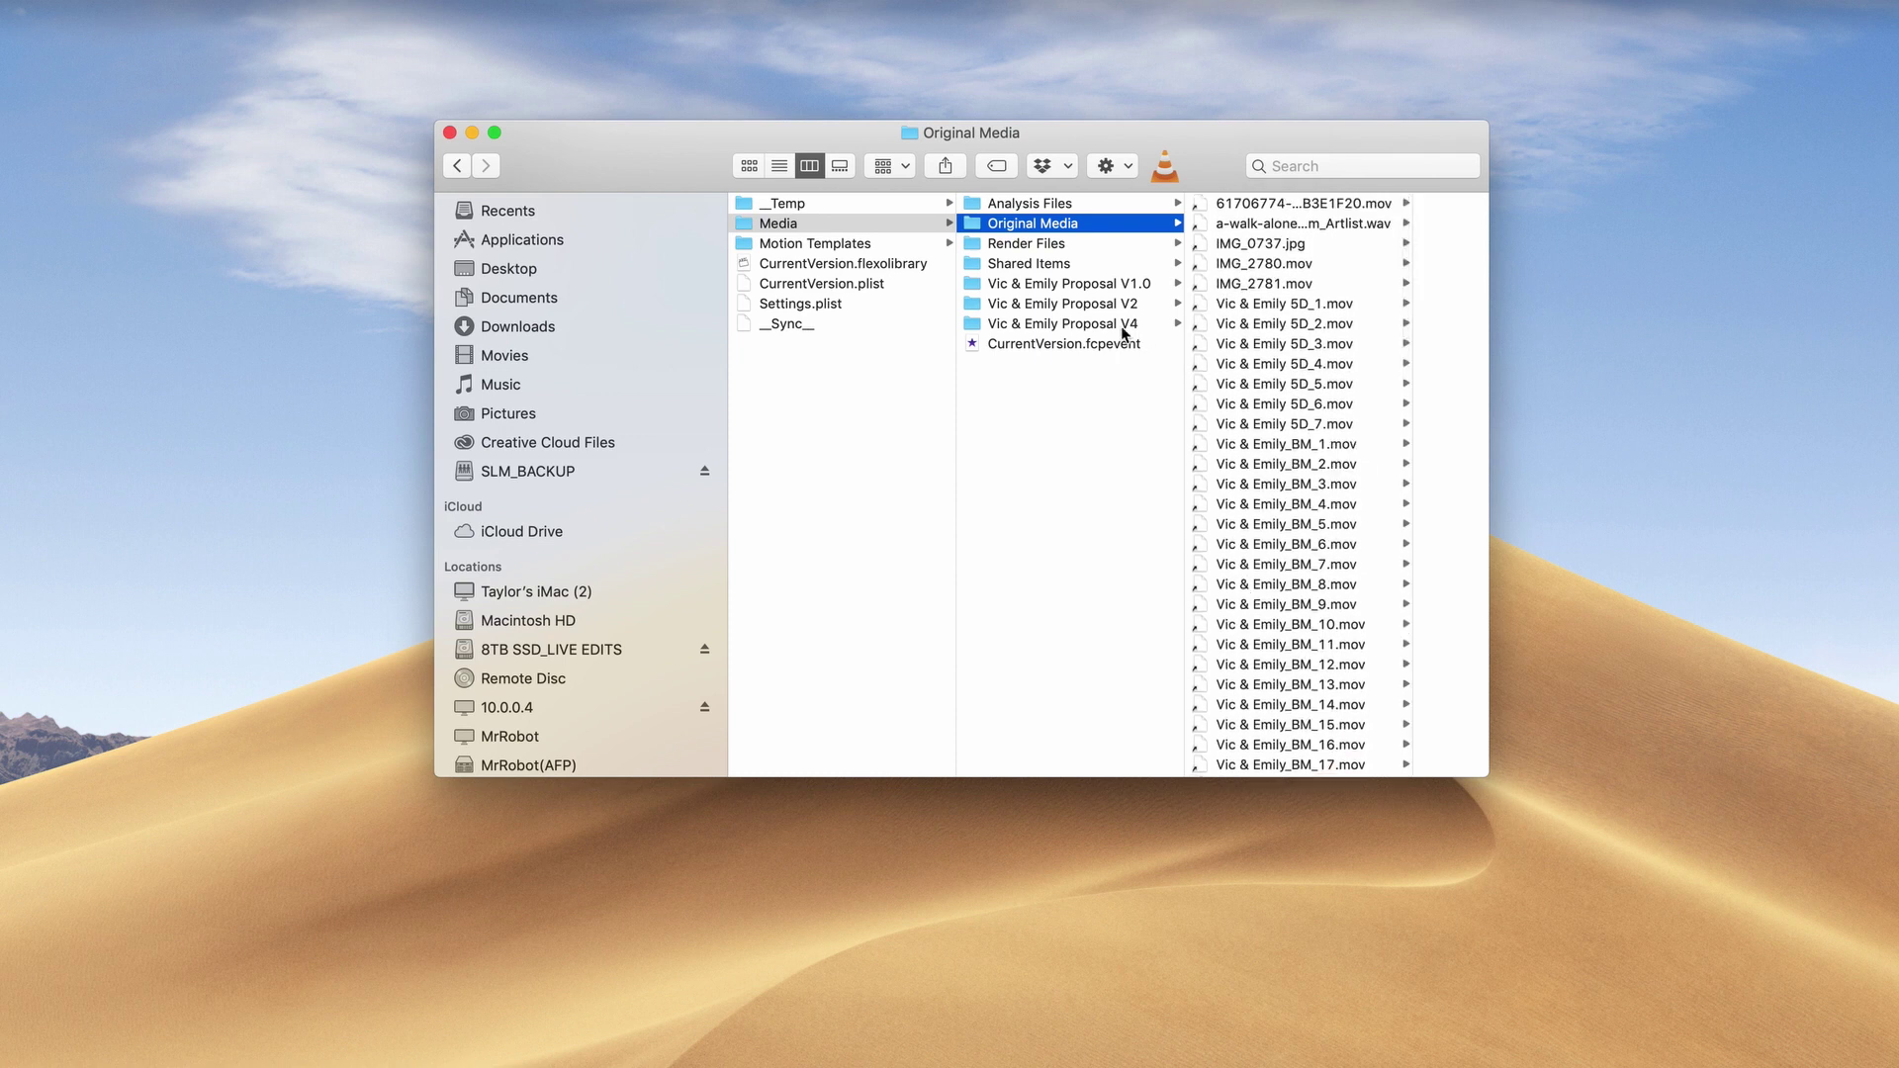
scroll(518, 475, "down", 3)
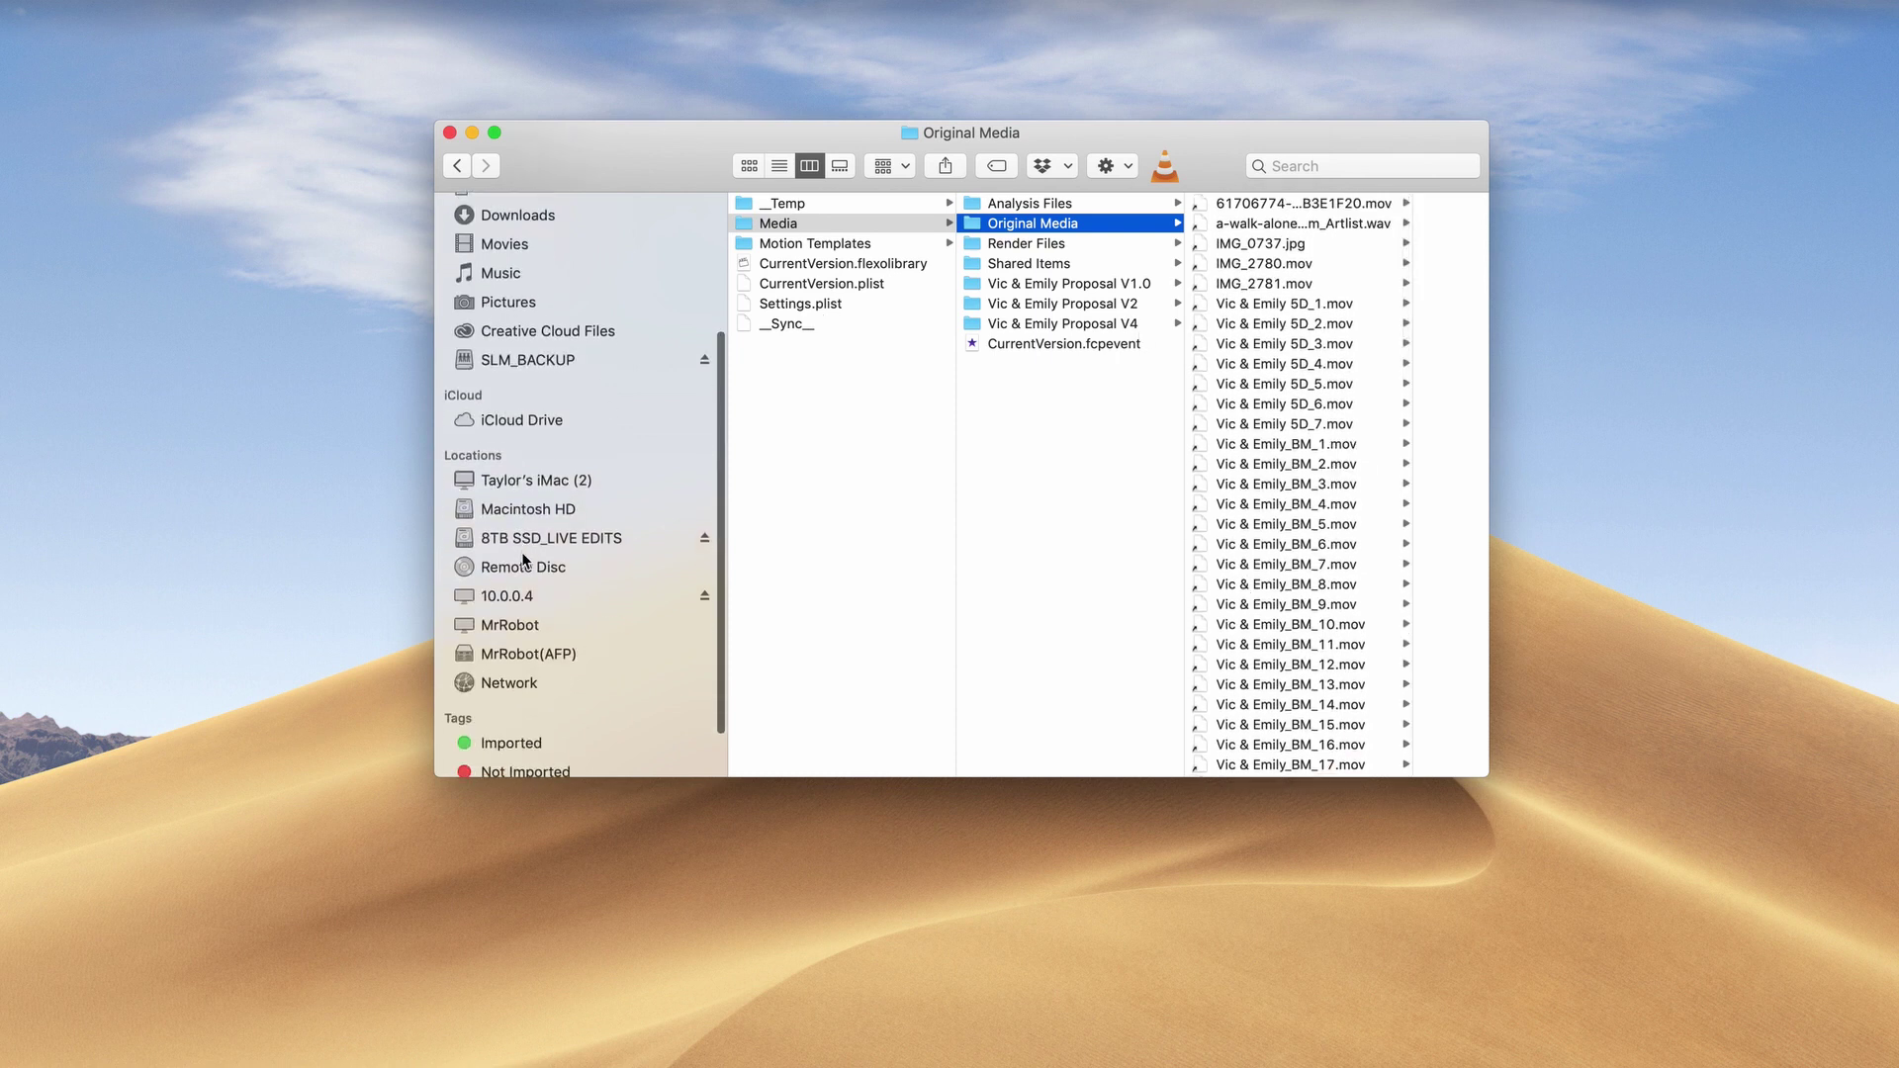
scroll(498, 617, "down", 2)
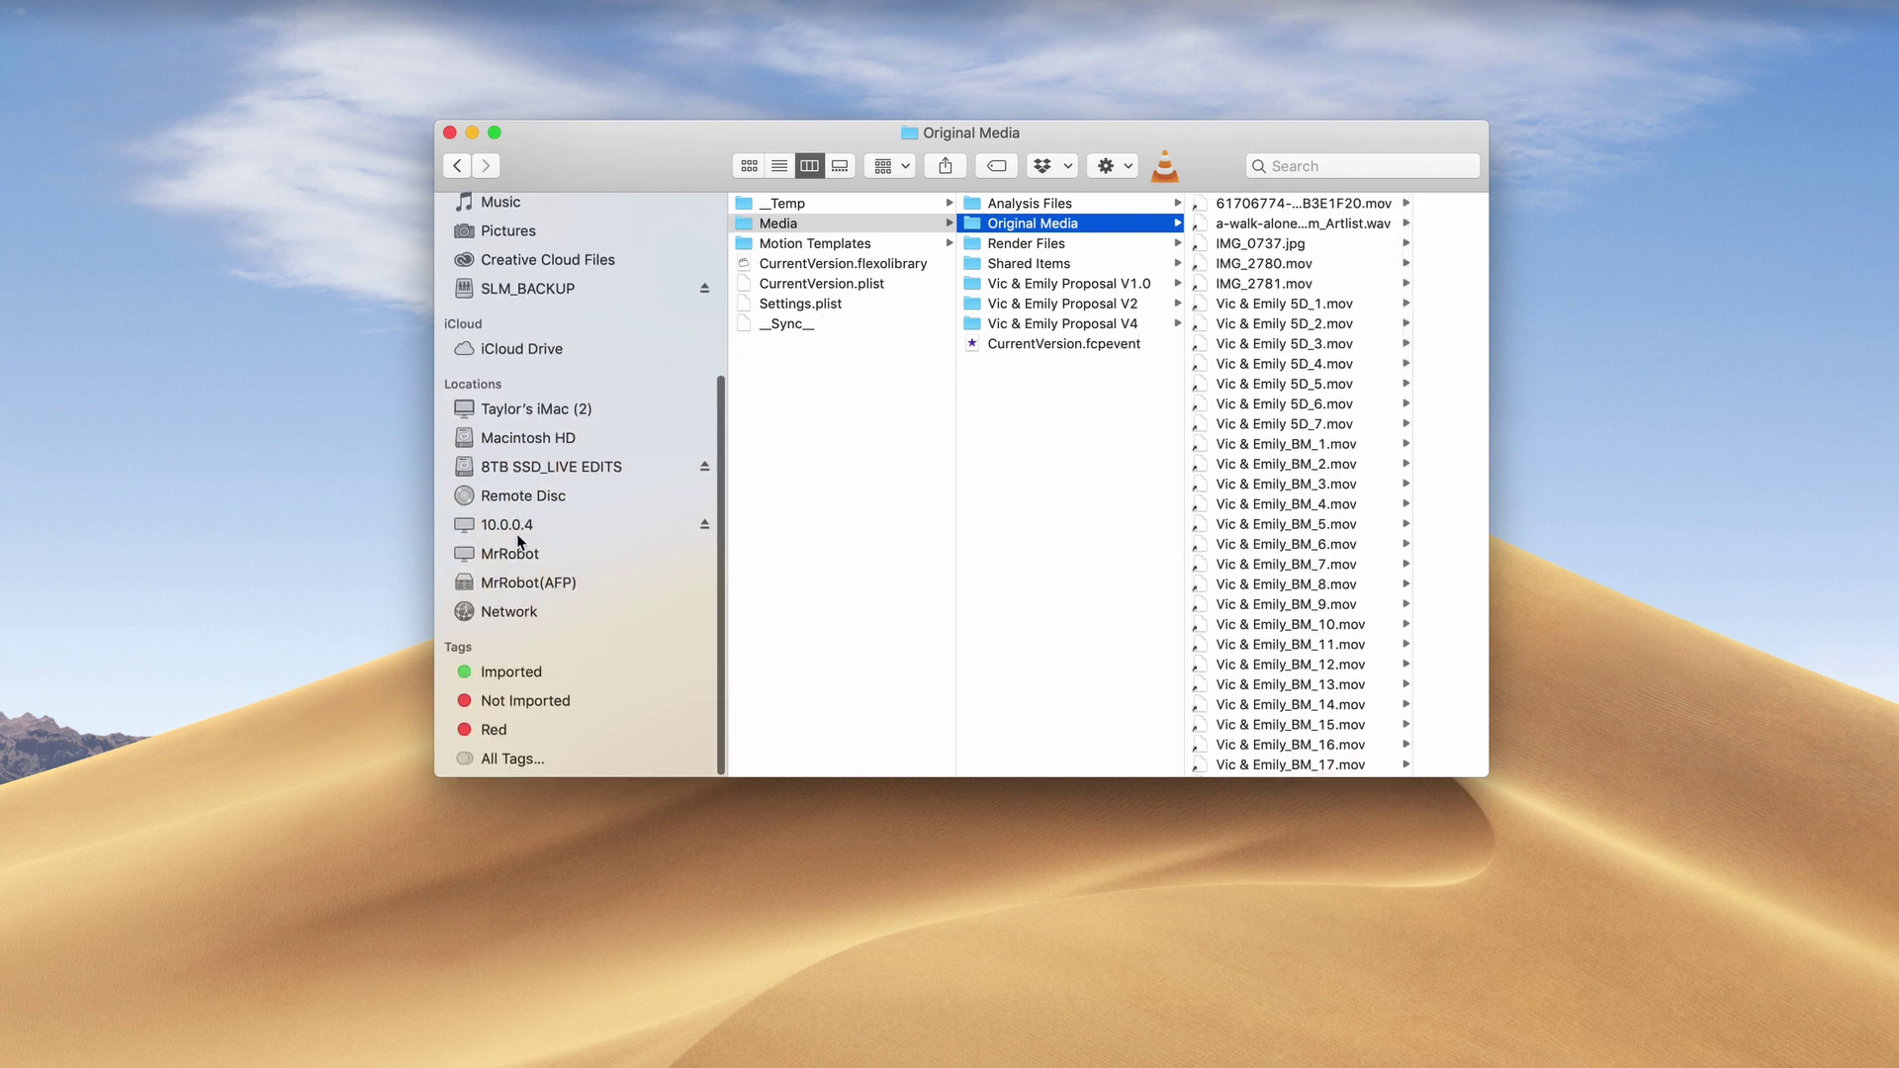
left_click(535, 472)
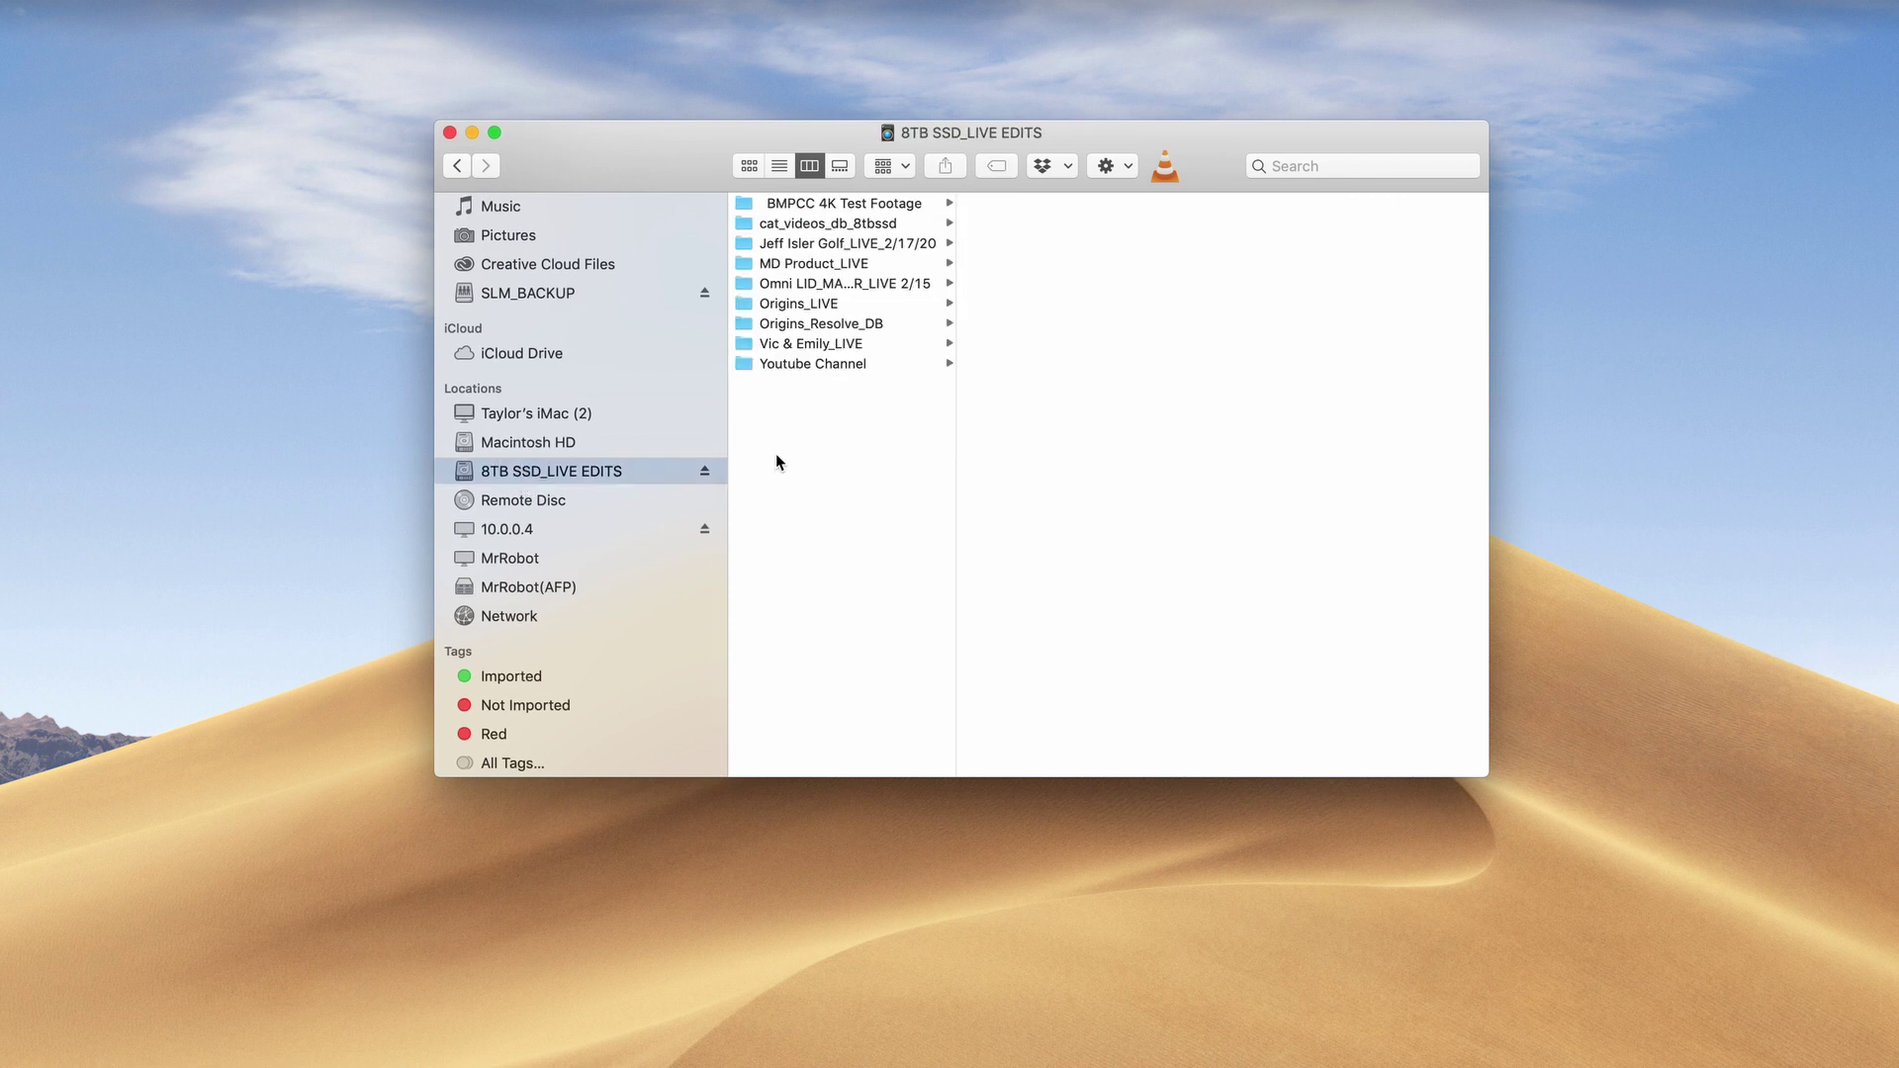